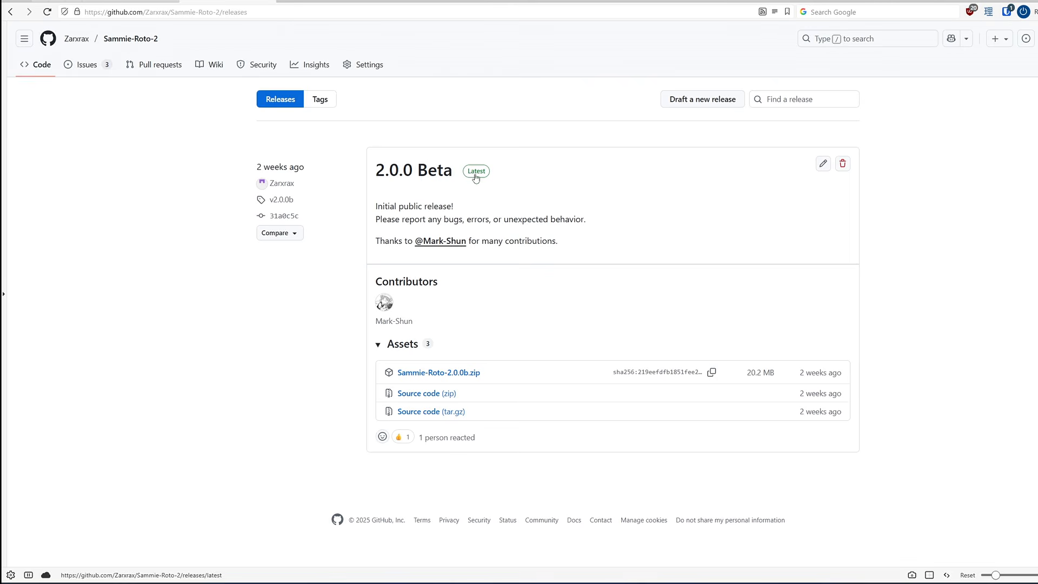
- Download Sammie-Roto-2.0.0b.zip and run install_dependencies.bat from the extracted Sammie-Roto-2 folder
left_click(442, 374)
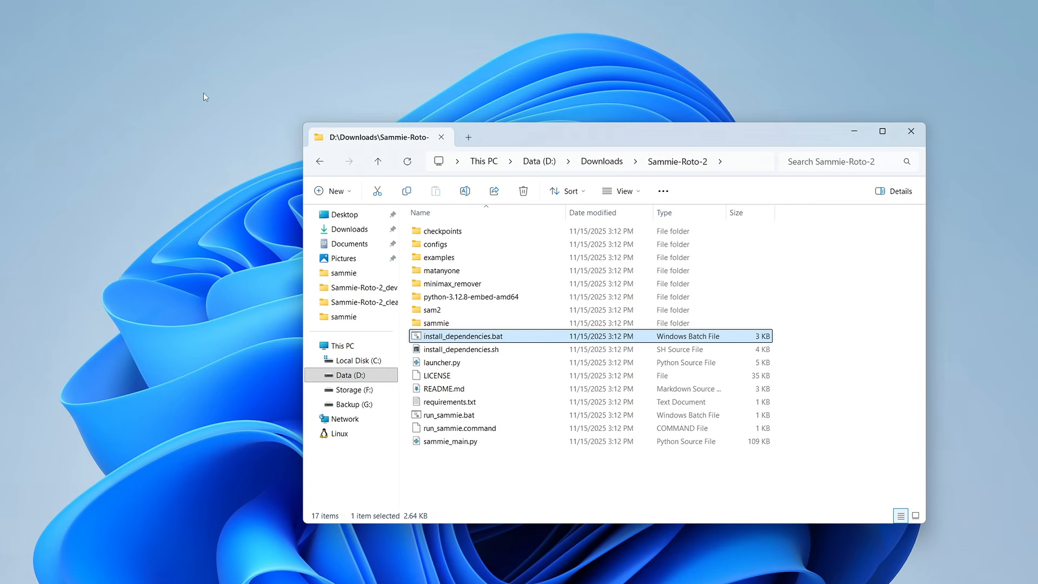
double_click(486, 337)
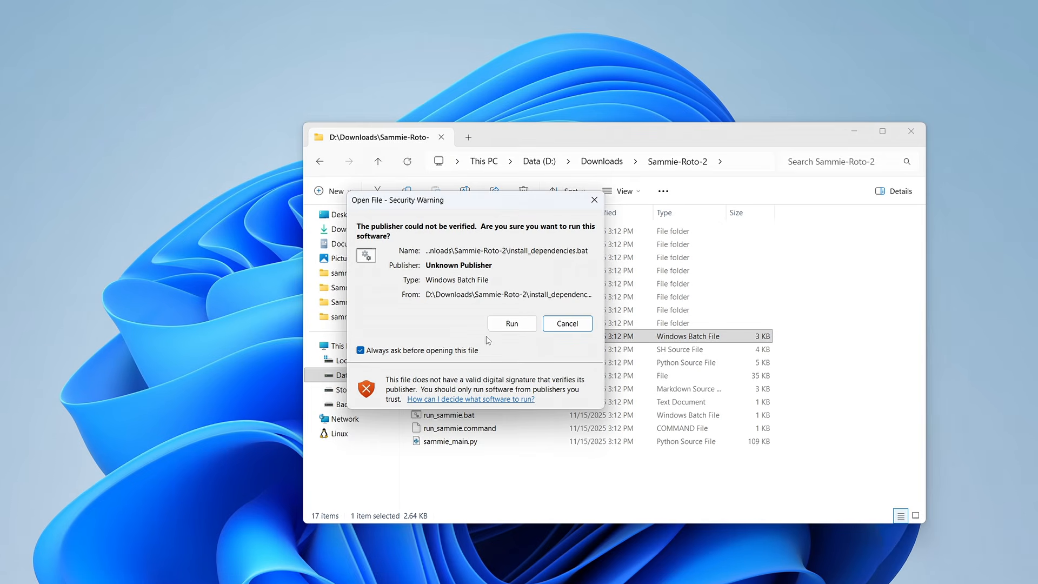
left_click(512, 323)
left_click_drag(247, 4, 572, 164)
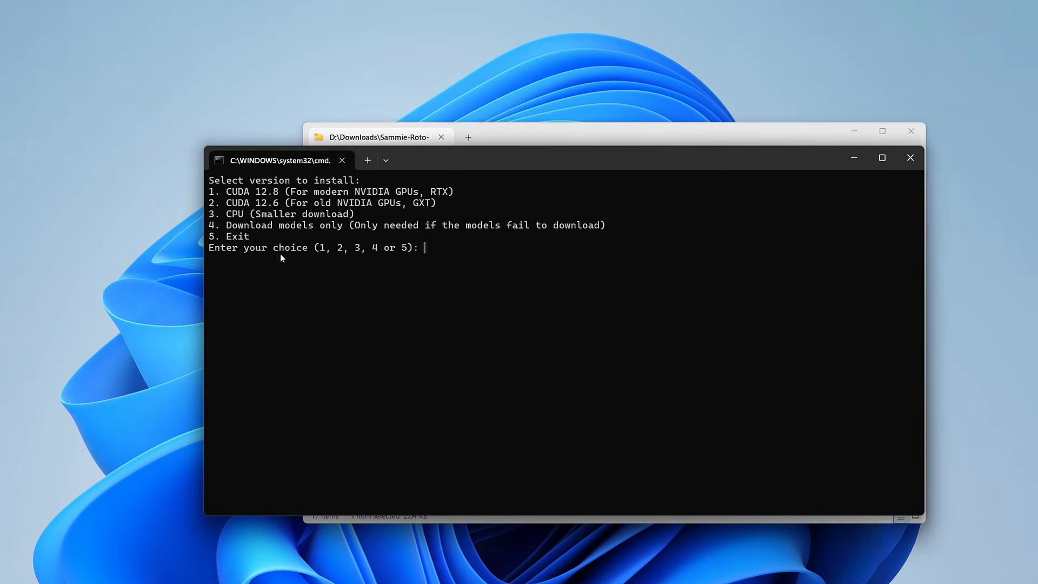
- Install the CUDA 12.8 version for modern NVIDIA GPUs and close the installer once it completes
type("1")
key("Return")
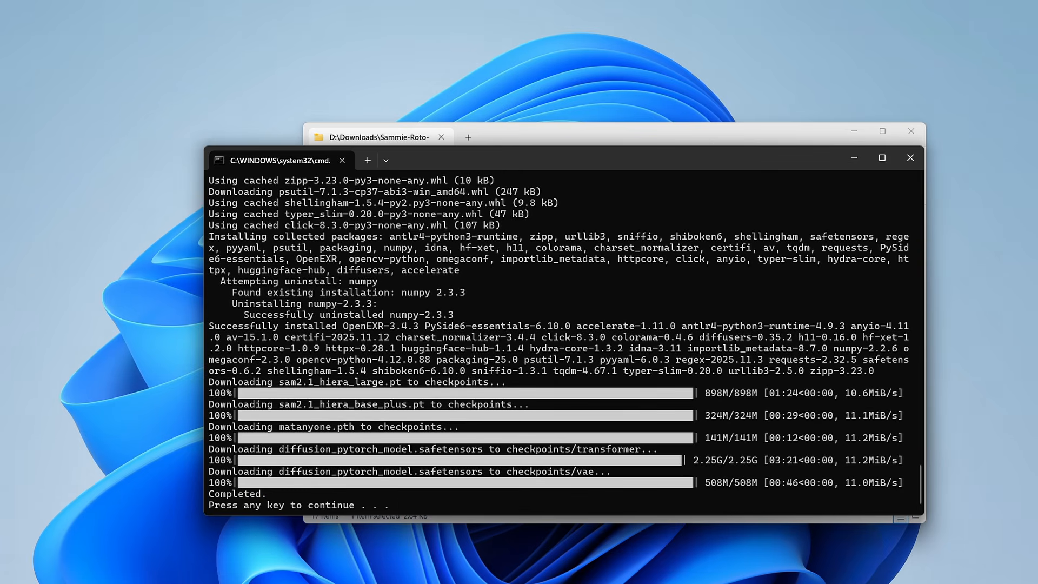
key("Return")
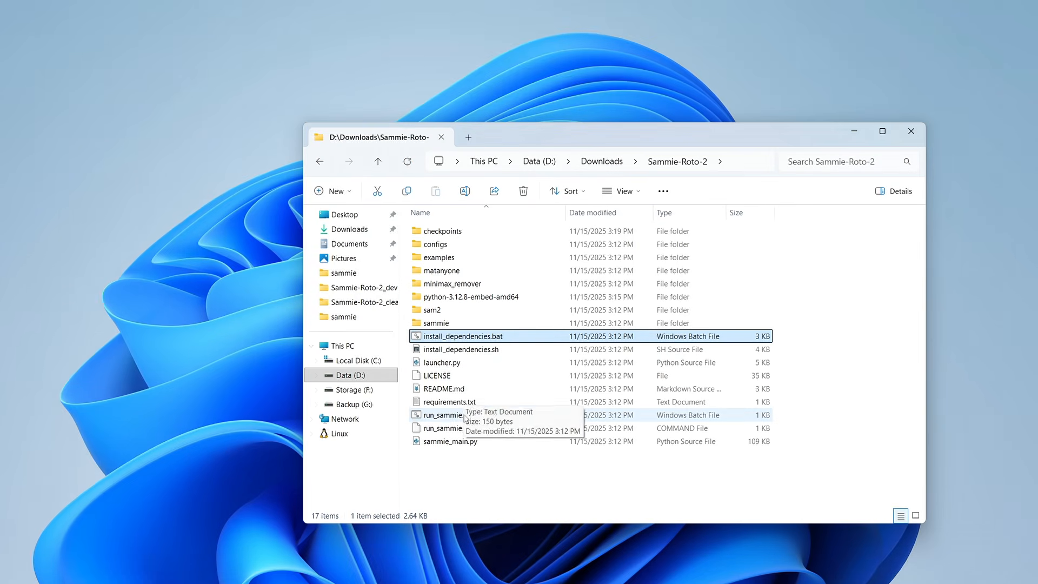
- Launch Sammie-Roto with run_sammie.bat and load example_bunny.mp4 from the examples folder
double_click(448, 416)
left_click(509, 325)
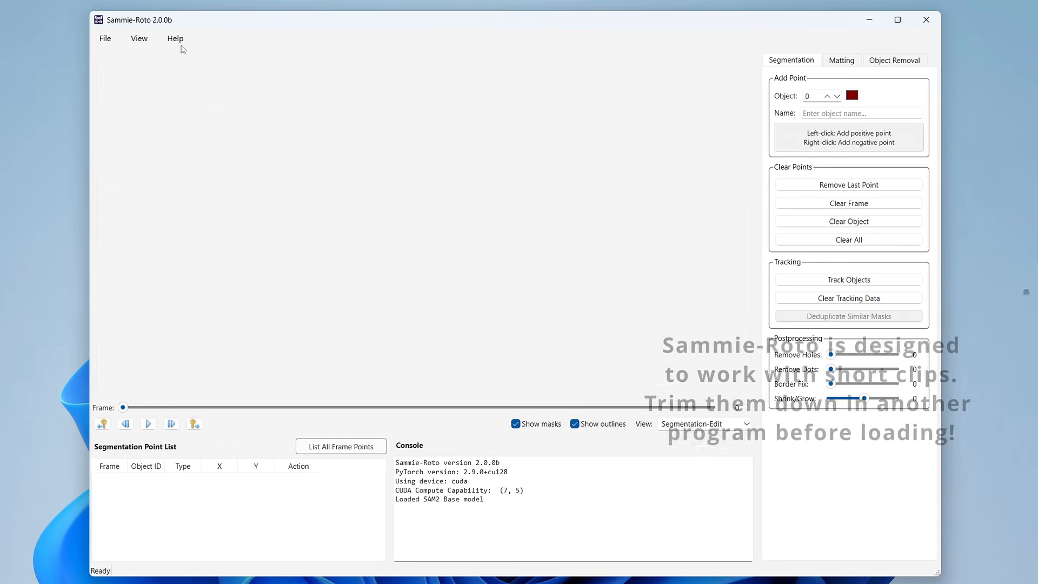
left_click(106, 40)
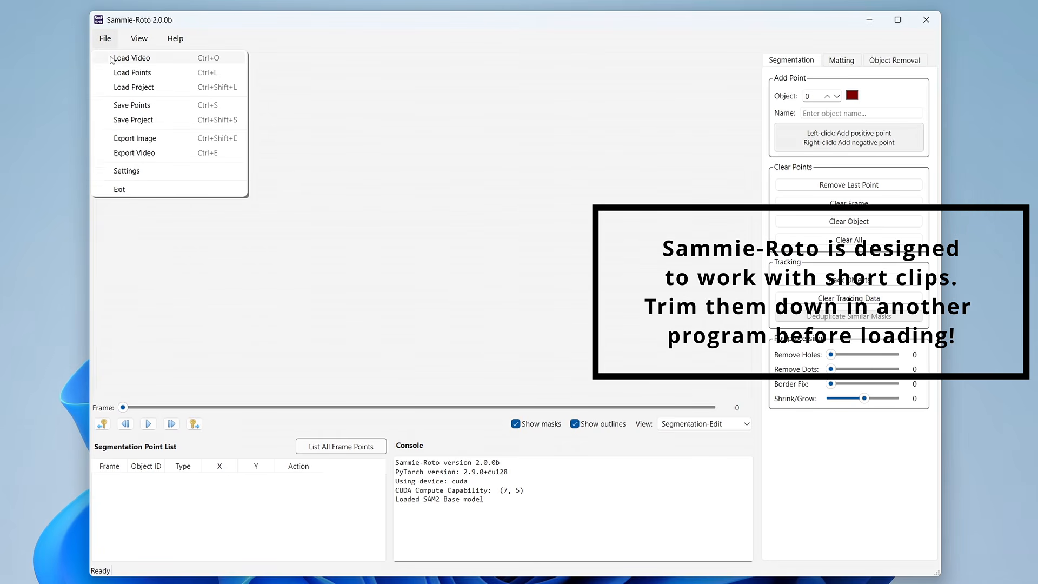
left_click(131, 58)
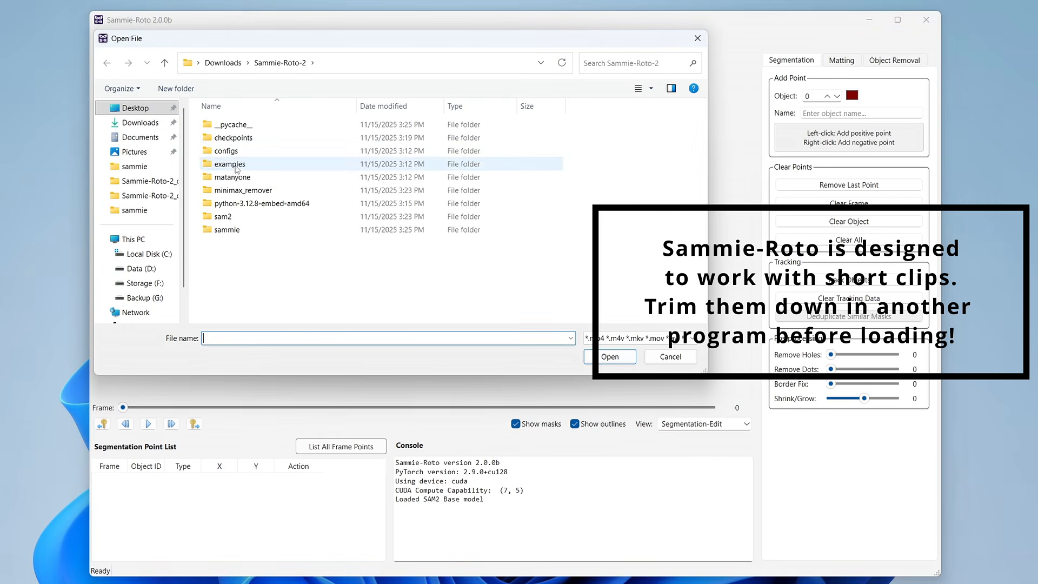
double_click(236, 168)
double_click(249, 126)
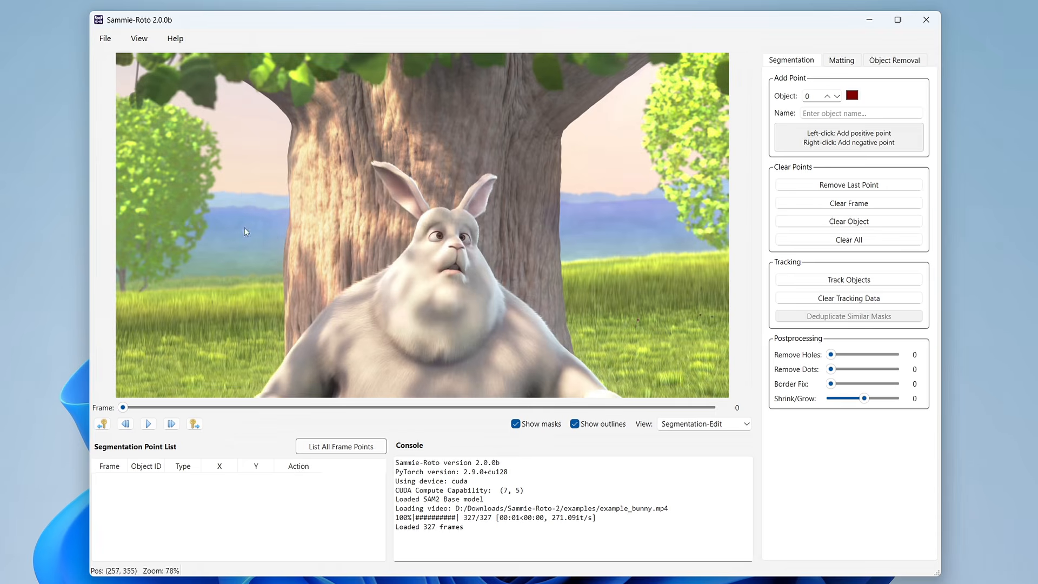
- Add positive points marking the rabbit as object 0 on frame 0 and the squirrel on the trunk as object 1 on frame 41
mouse_move(123, 408)
left_mouse_down()
mouse_move(428, 403)
mouse_move(122, 405)
left_mouse_up()
left_click(419, 268)
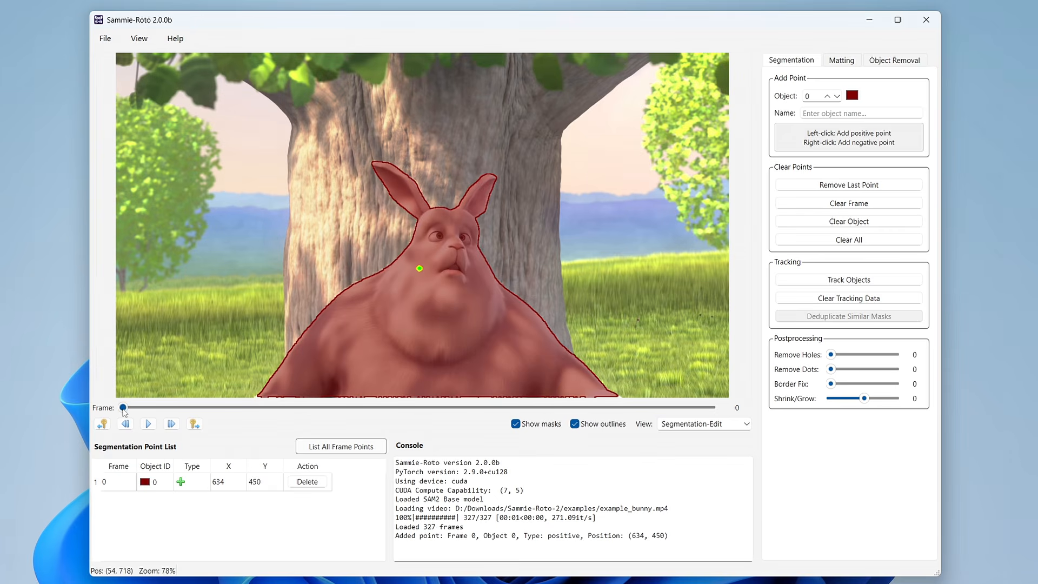
left_click_drag(123, 409, 196, 408)
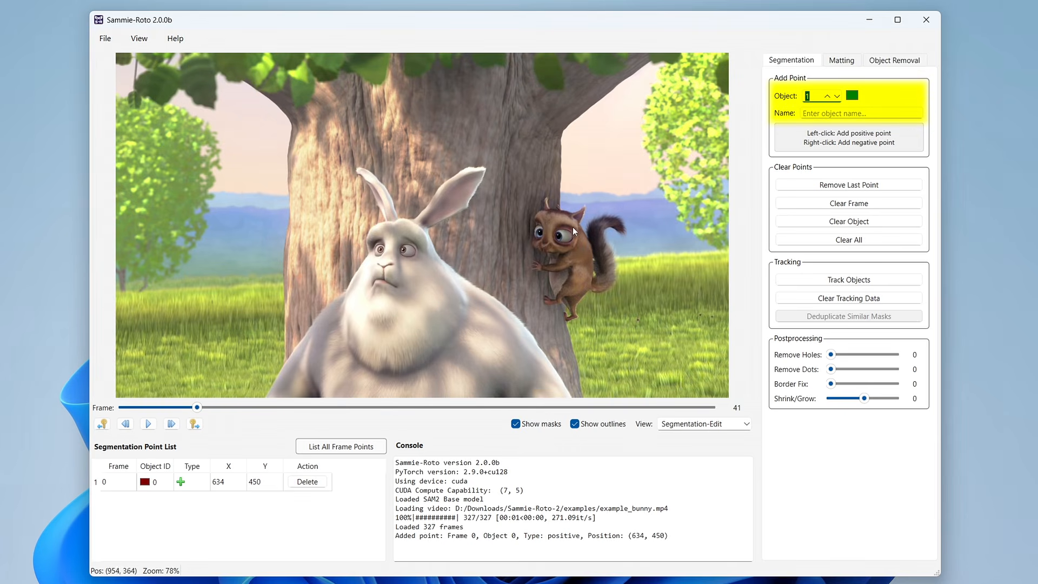
left_click(553, 219)
left_click(563, 275)
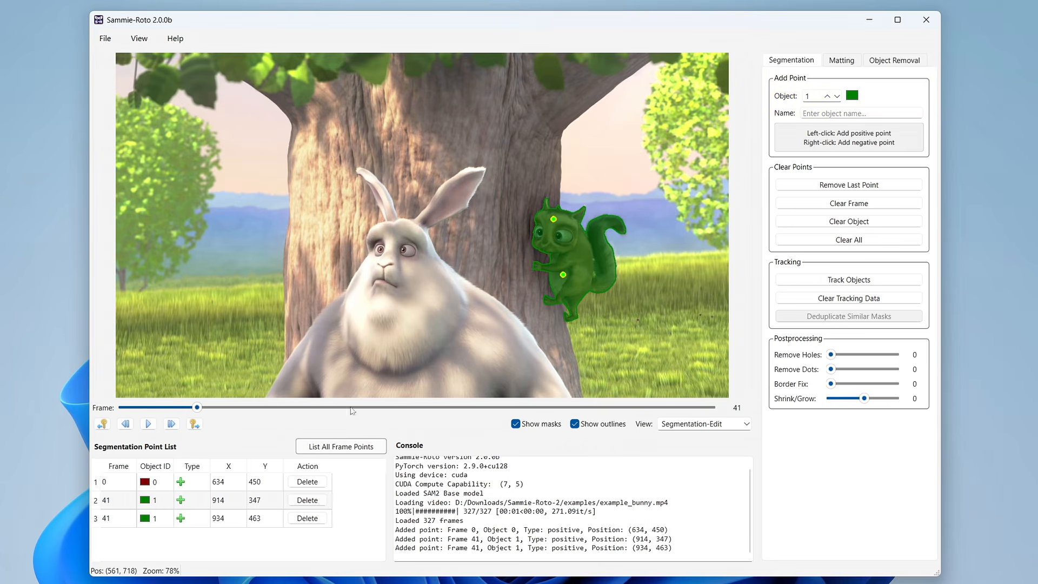
- Add positive points marking the hanging red animal as object 2 on frame 82 and the butterfly as object 3 on frame 130
left_click_drag(198, 408, 272, 409)
left_click(827, 97)
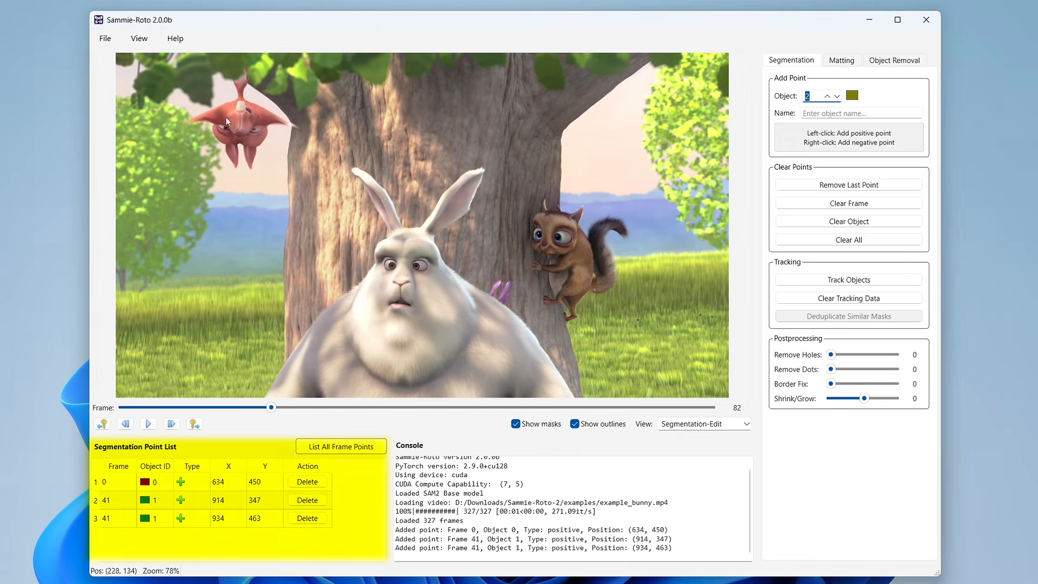
left_click(229, 112)
left_click_drag(272, 408, 357, 408)
left_click(827, 96)
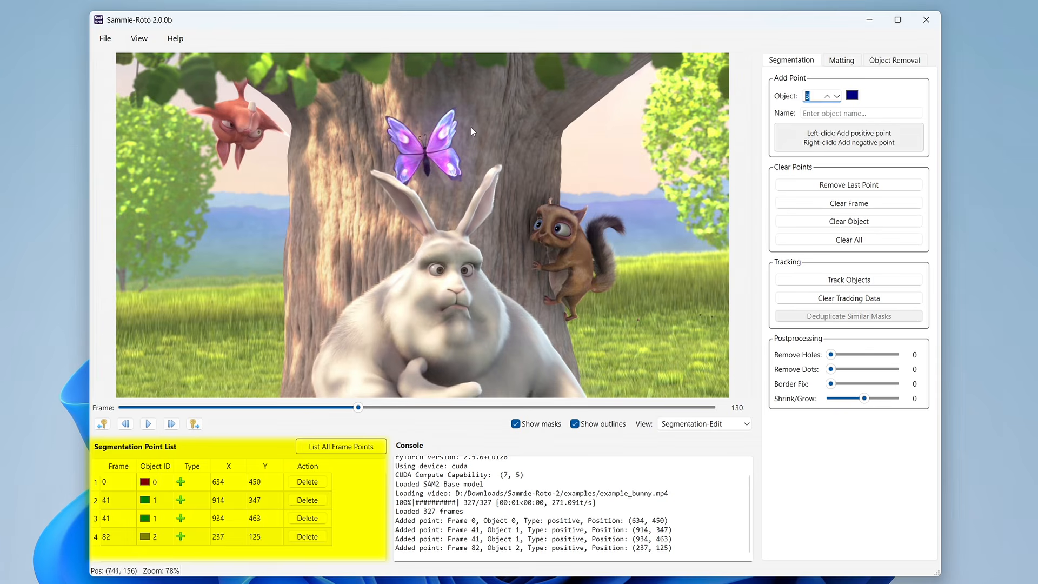
left_click(435, 141)
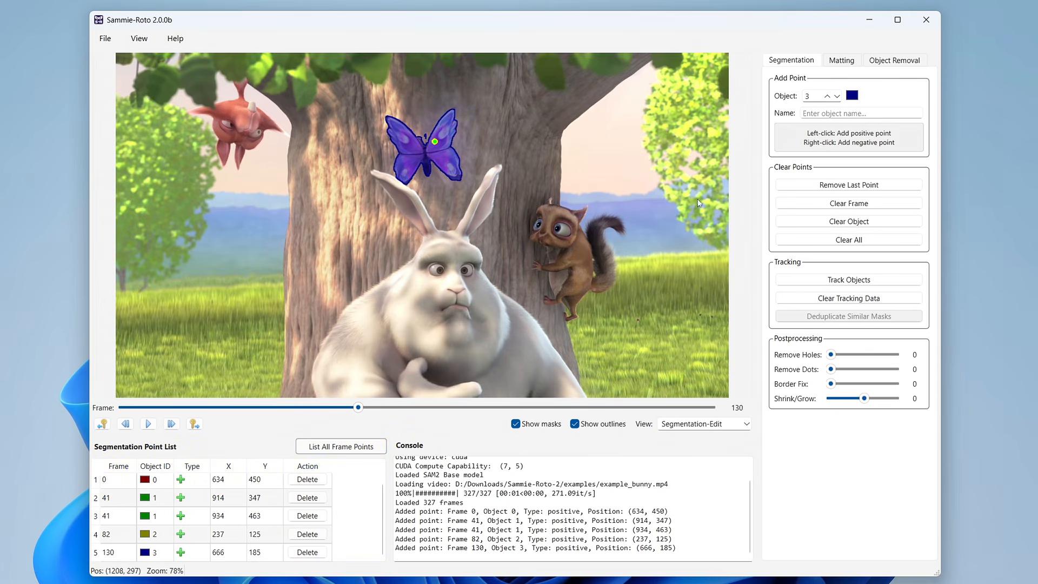
- Track the four marked objects through the whole clip and check the masks on other frames
left_click(862, 282)
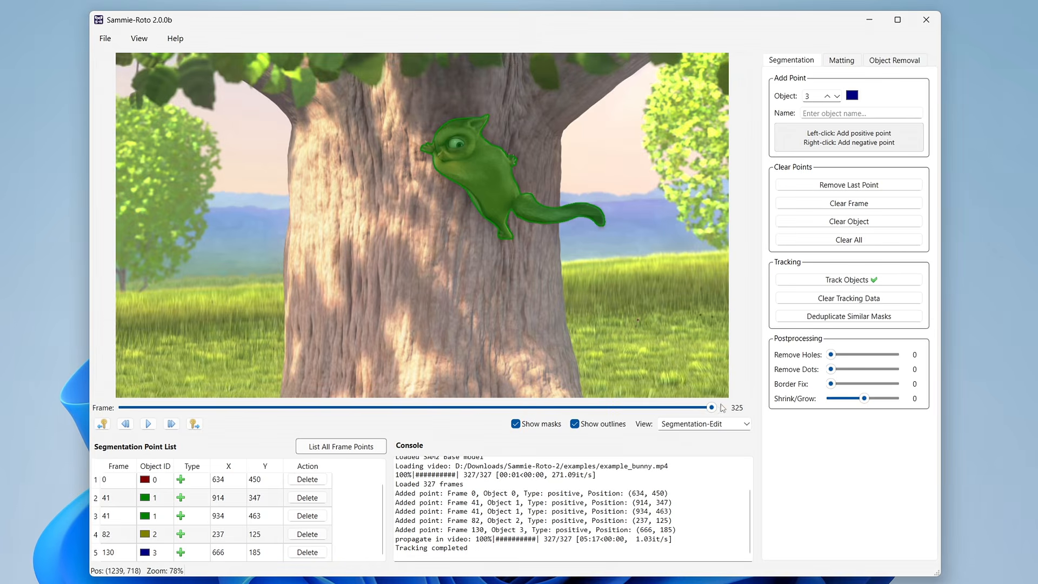
left_click_drag(710, 407, 361, 384)
- Inspect the mask edges up close in the Segmentation-Matte view, switching antialiasing on and off
left_click(720, 426)
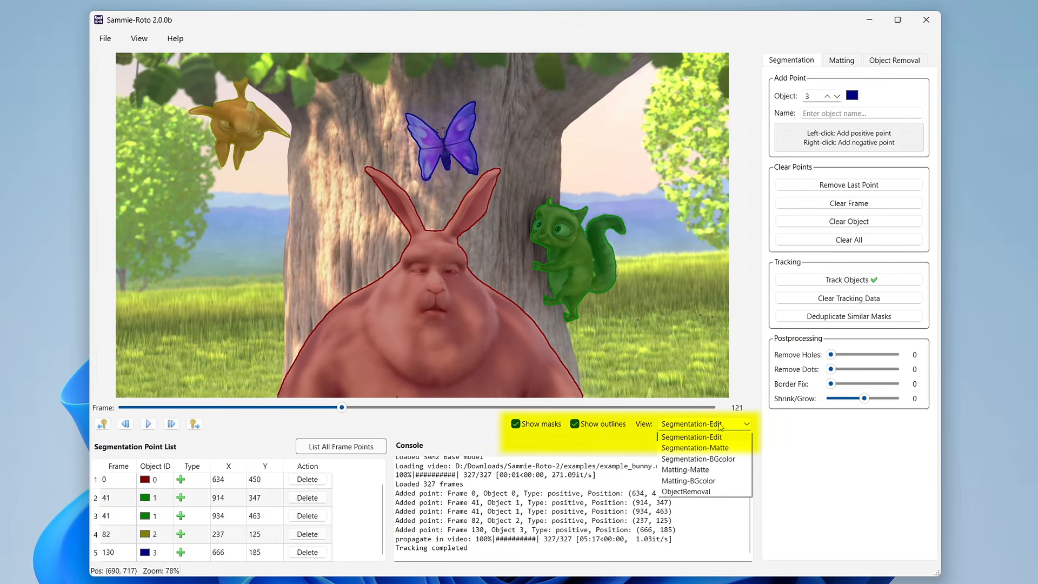
left_click(725, 448)
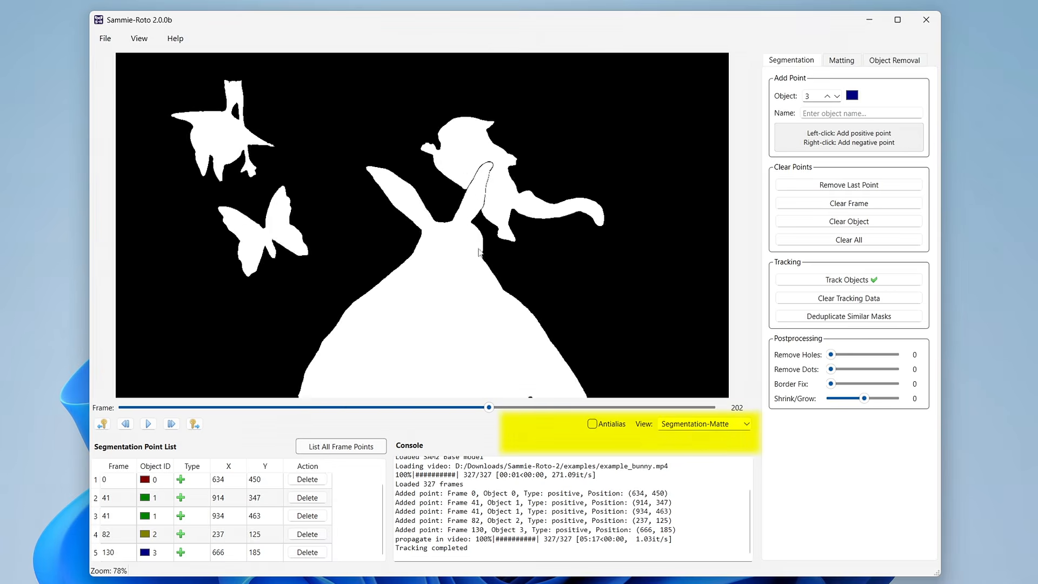
scroll(401, 230, "up", 8)
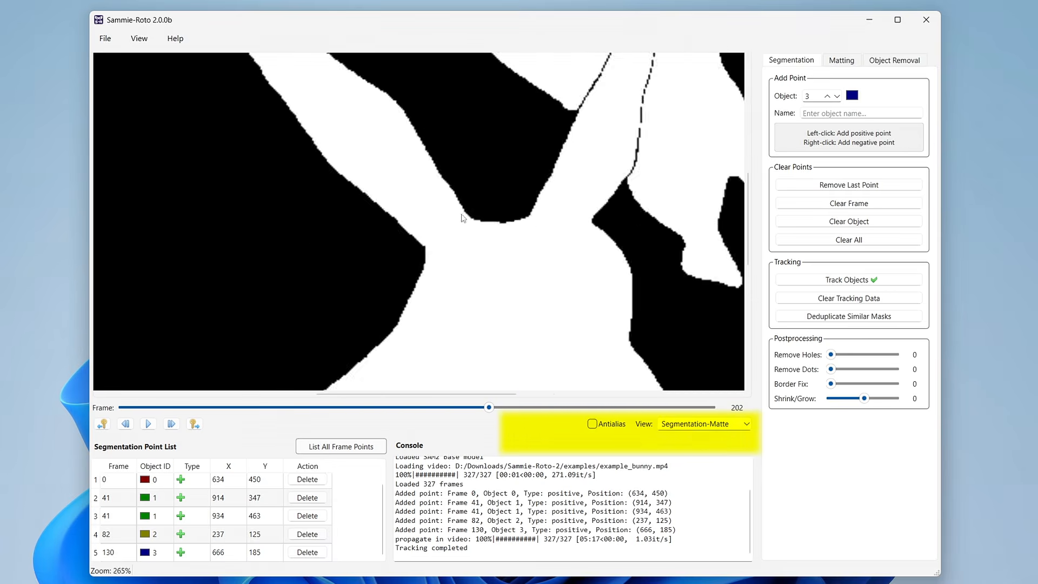
left_click(620, 426)
left_click(600, 424)
- Show the cut-out characters over the green background in the Segmentation-BGcolor view and check nearby frames
left_click(703, 424)
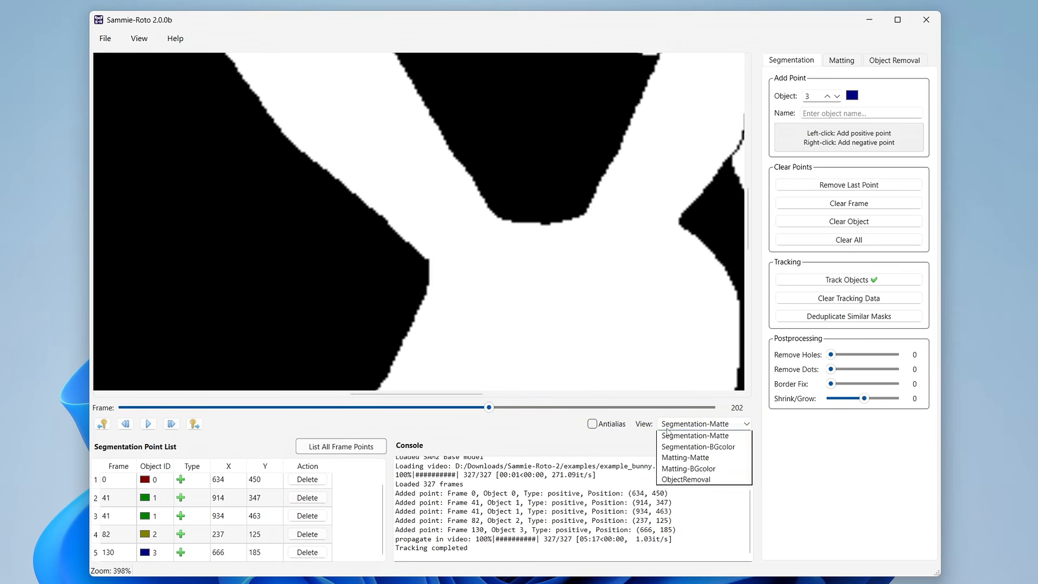
left_click(697, 459)
scroll(518, 286, "down", 8)
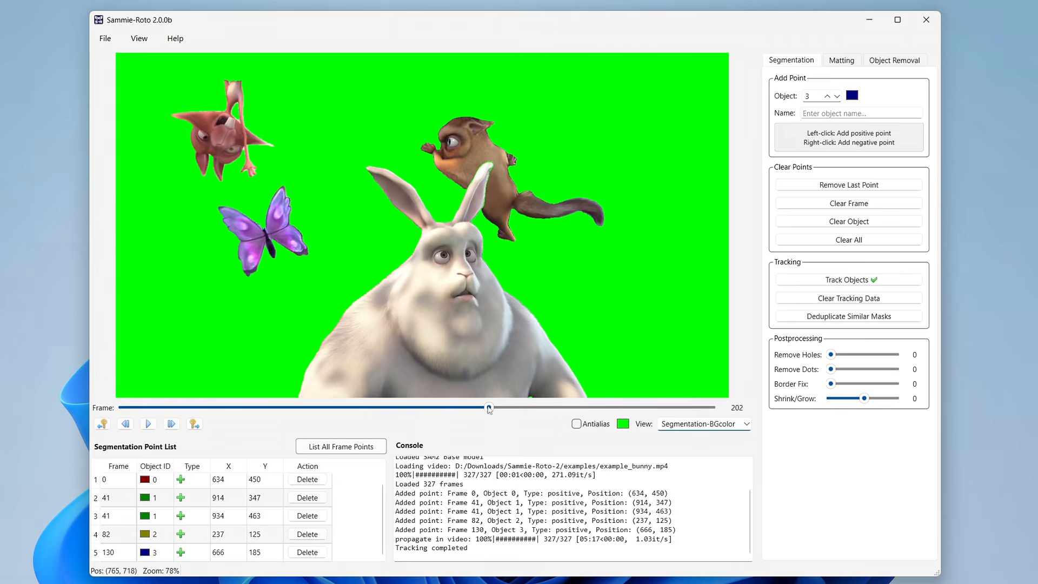
mouse_move(488, 407)
left_mouse_down()
mouse_move(296, 403)
mouse_move(483, 402)
left_mouse_up()
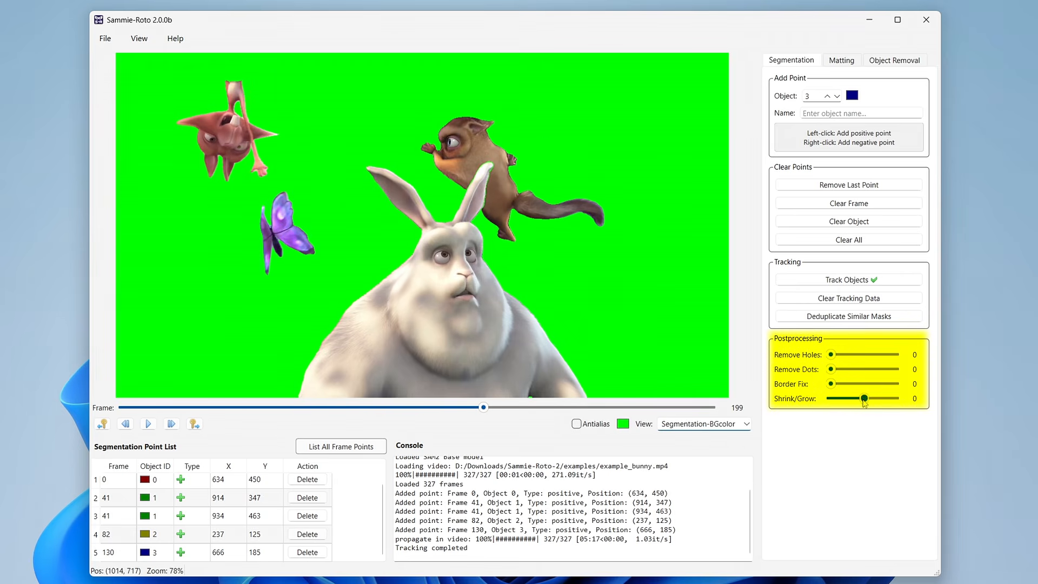
- Set the segmentation postprocessing Shrink/Grow and Border Fix to 2 and check the masks on frame 212
left_click_drag(864, 400, 870, 401)
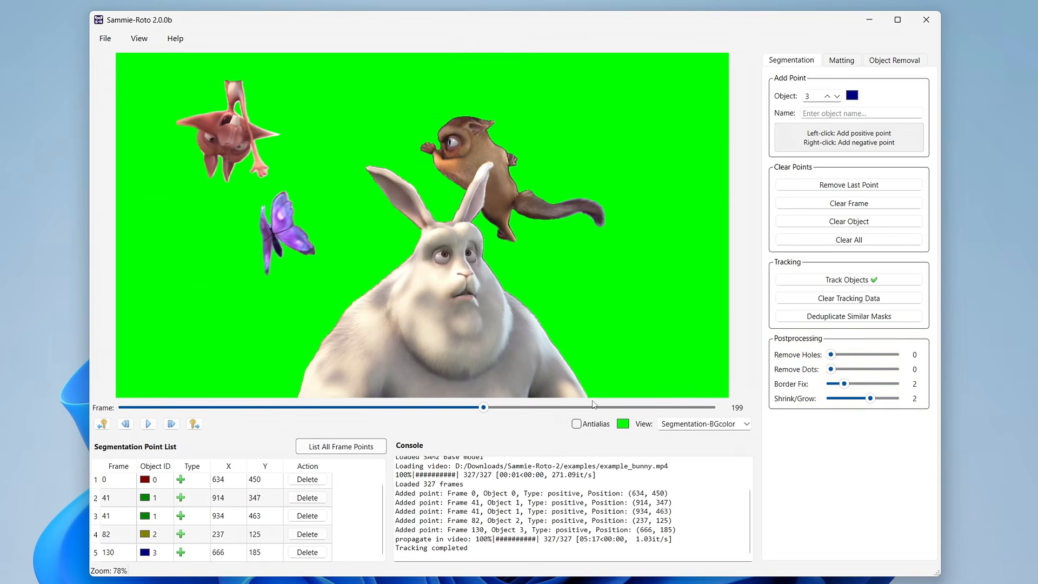
left_click_drag(484, 406, 506, 411)
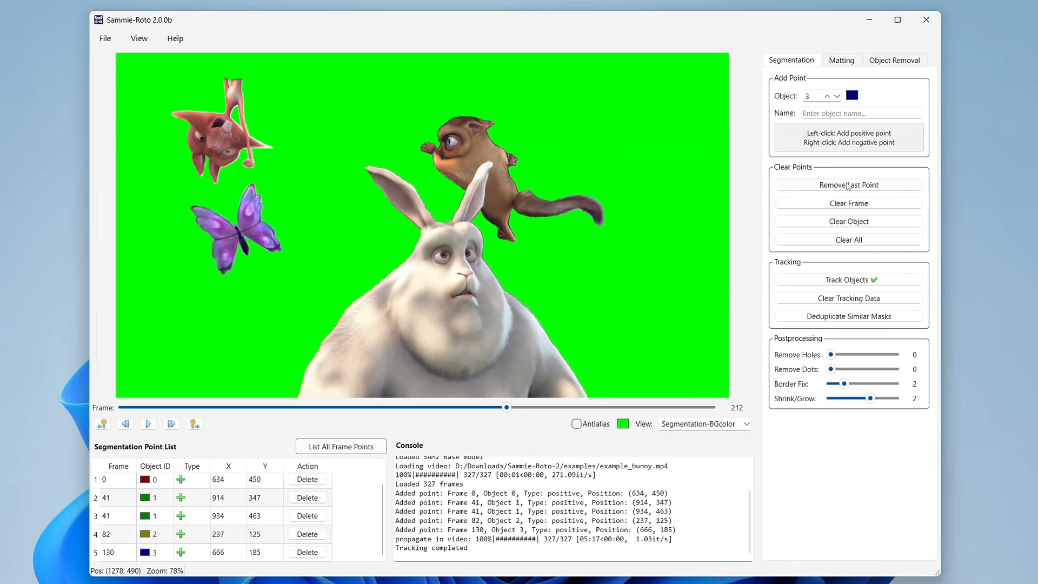
- Remove the last segmentation point, on the butterfly, and go back to frame 0 in the Segmentation-Edit view
key("ctrl+z")
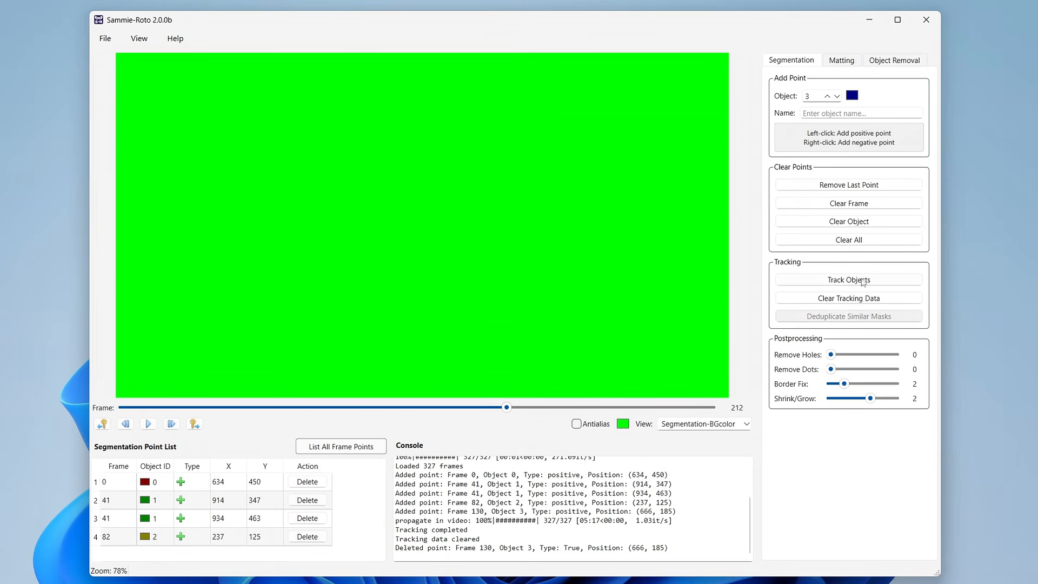
left_click_drag(507, 408, 121, 408)
left_click(700, 425)
left_click(689, 437)
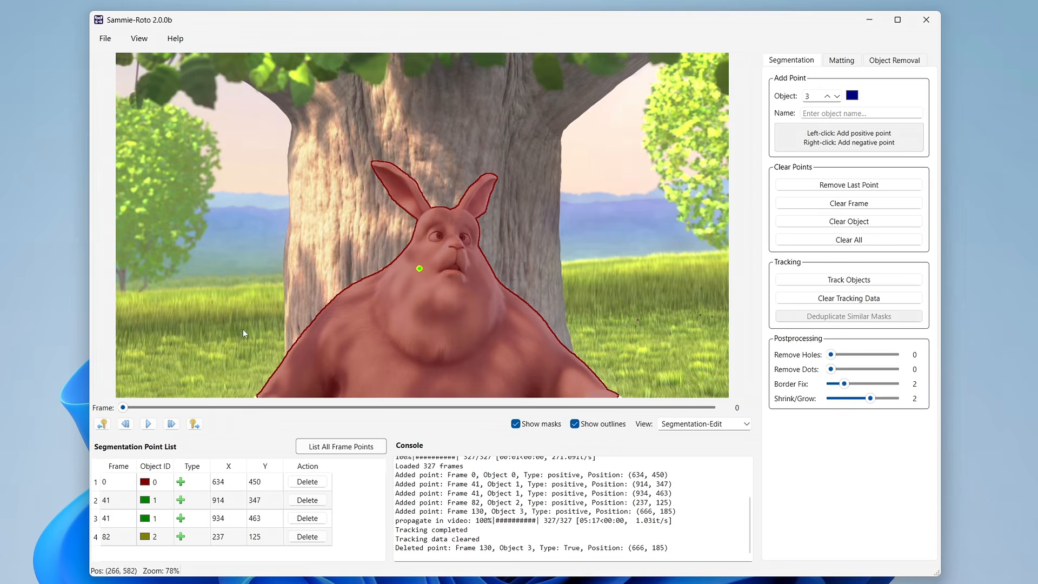
- Load the video example_dance.mp4 from the examples folder
left_click(106, 40)
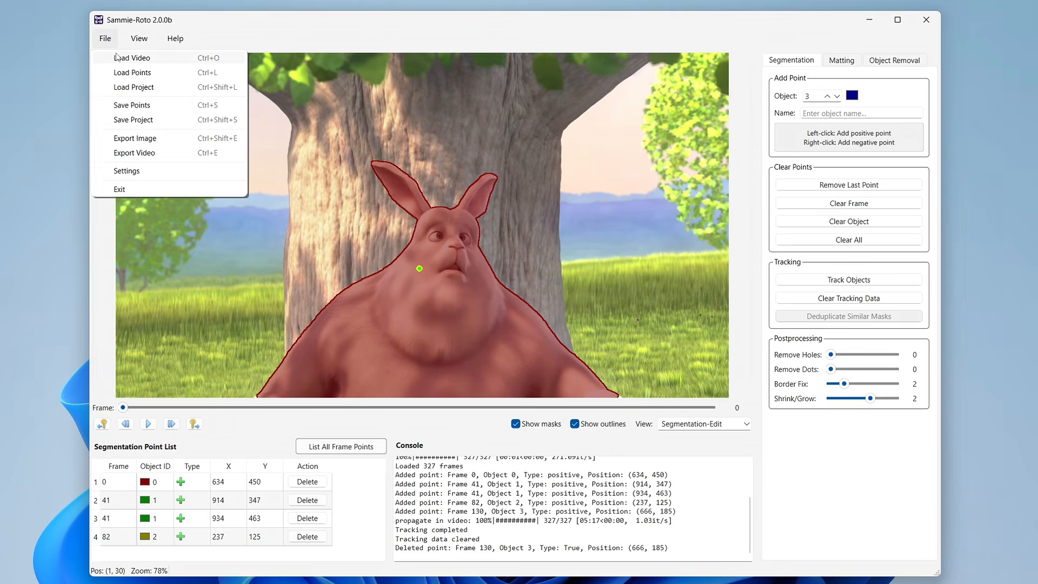
left_click(116, 56)
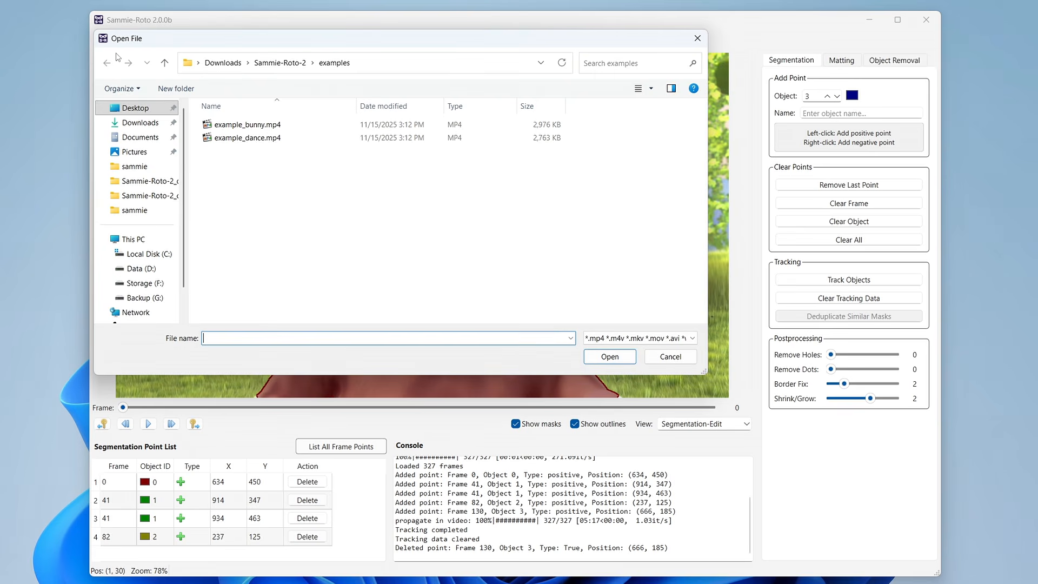
double_click(246, 137)
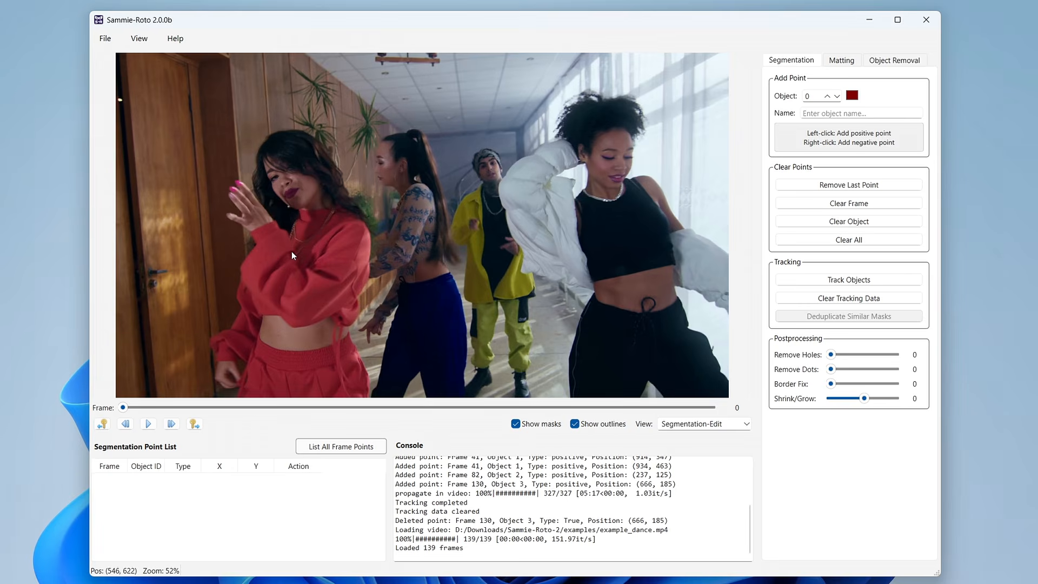
- On frame 0, mark the dancer in red as object 0 with two positive points and the ponytailed dancer as object 1 with three
left_click(298, 183)
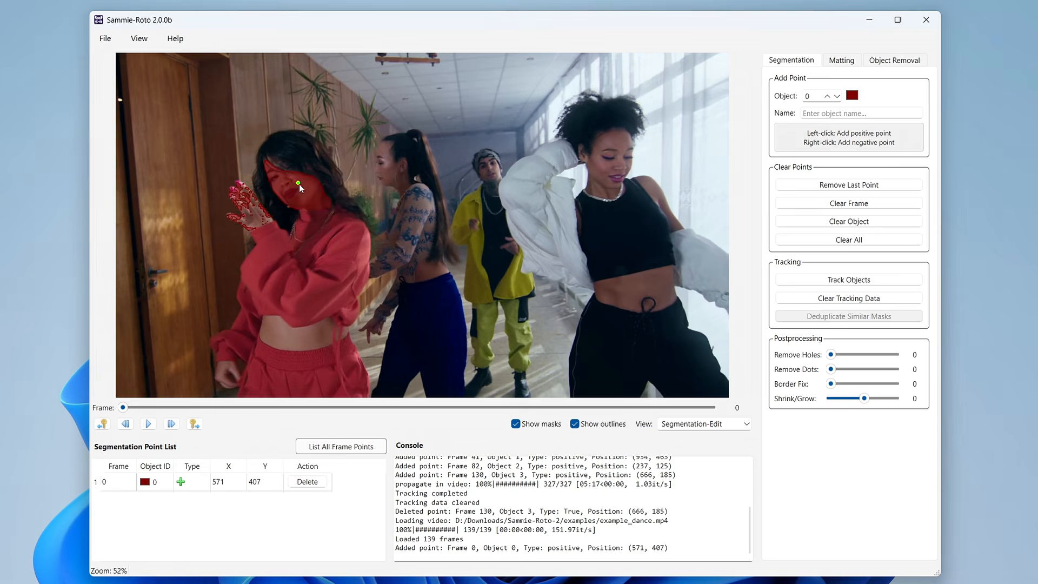
left_click(290, 369)
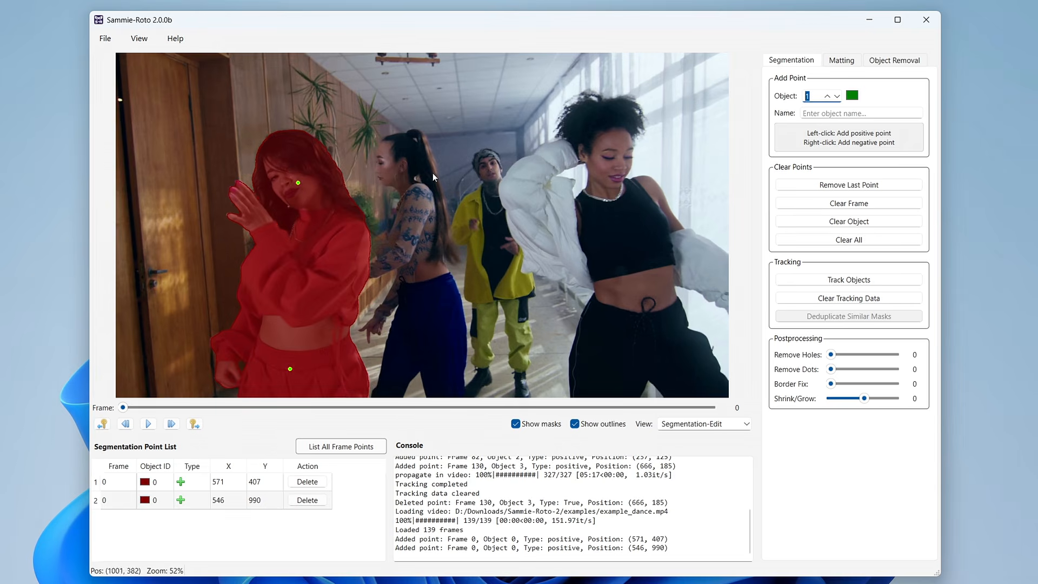
left_click(401, 151)
left_click(434, 307)
left_click(397, 294)
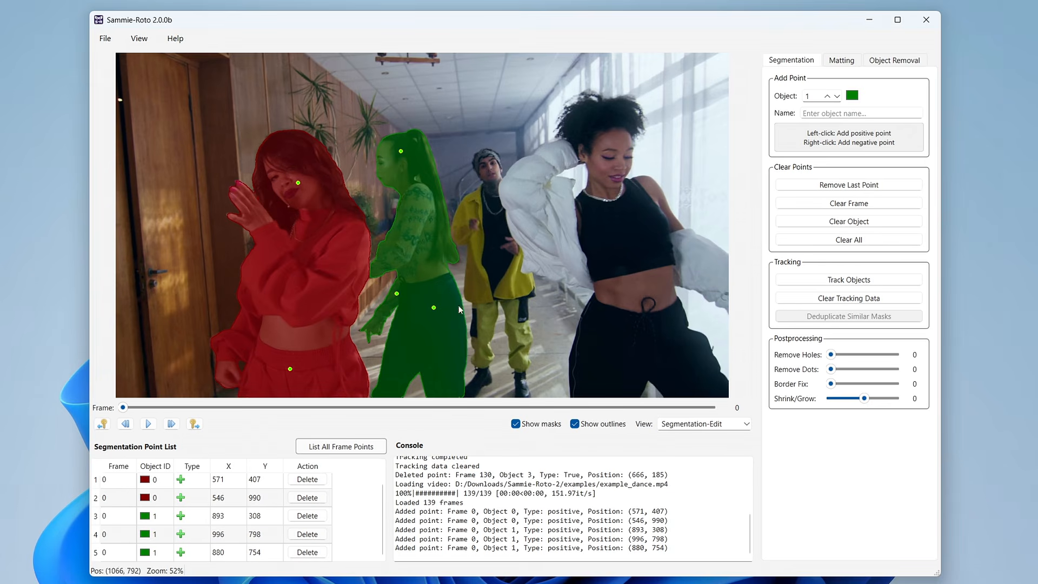
- Mark the dancer in yellow as object 2 with two positive points and the dancer in the white jacket as object 3 with four
left_click(827, 96)
left_click(488, 163)
left_click(479, 288)
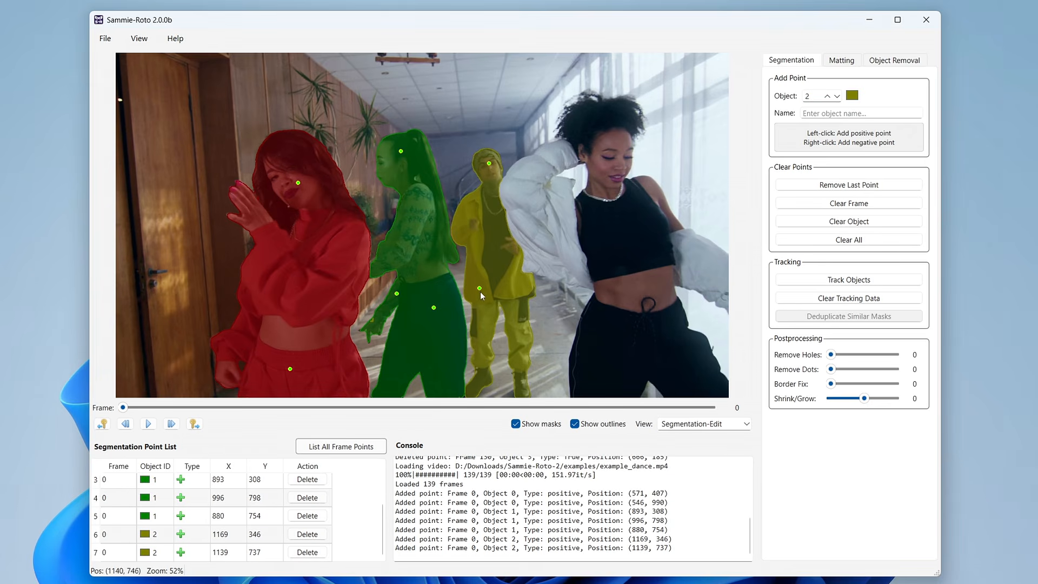
left_click(609, 116)
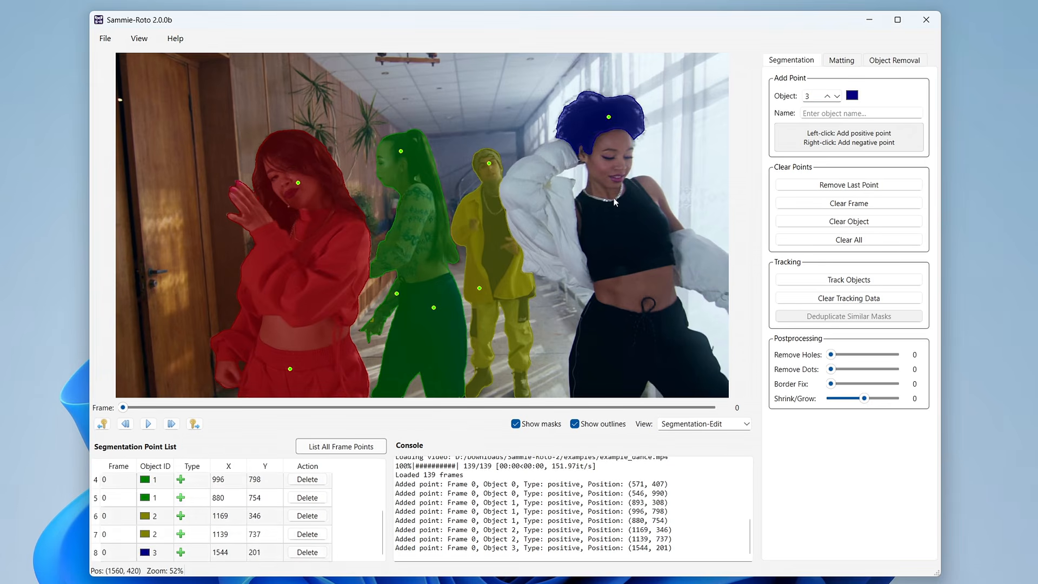
left_click(611, 335)
left_click(557, 214)
left_click(696, 264)
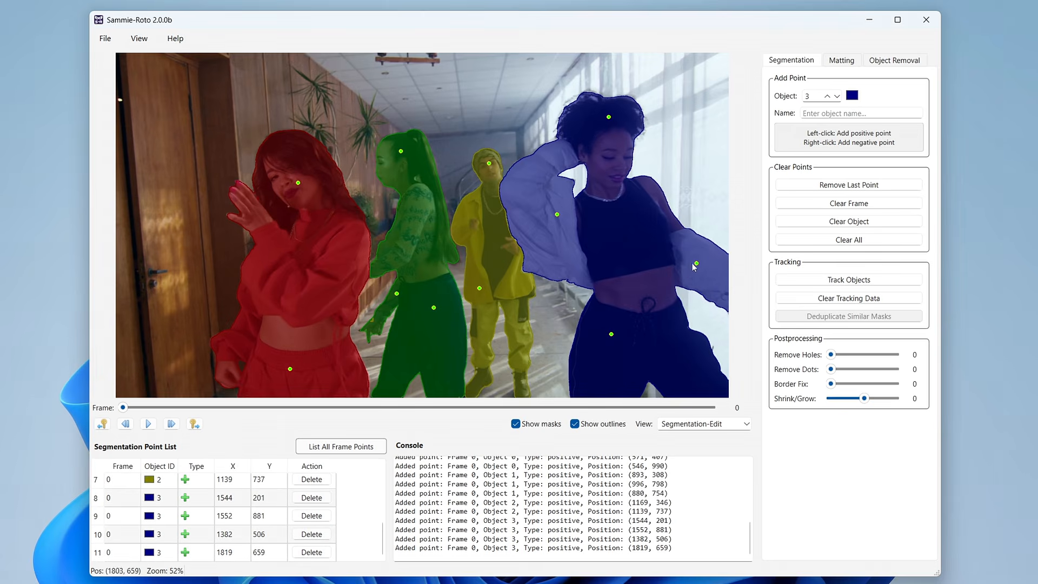
- Run matting on the marked dancers with the internal resolution kept at 720
left_click(842, 60)
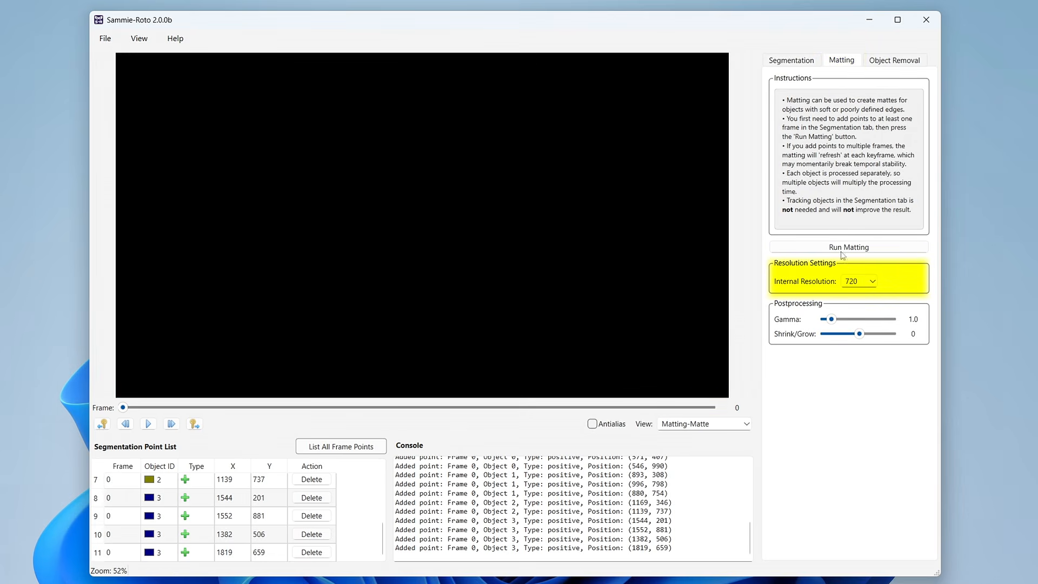
left_click(872, 283)
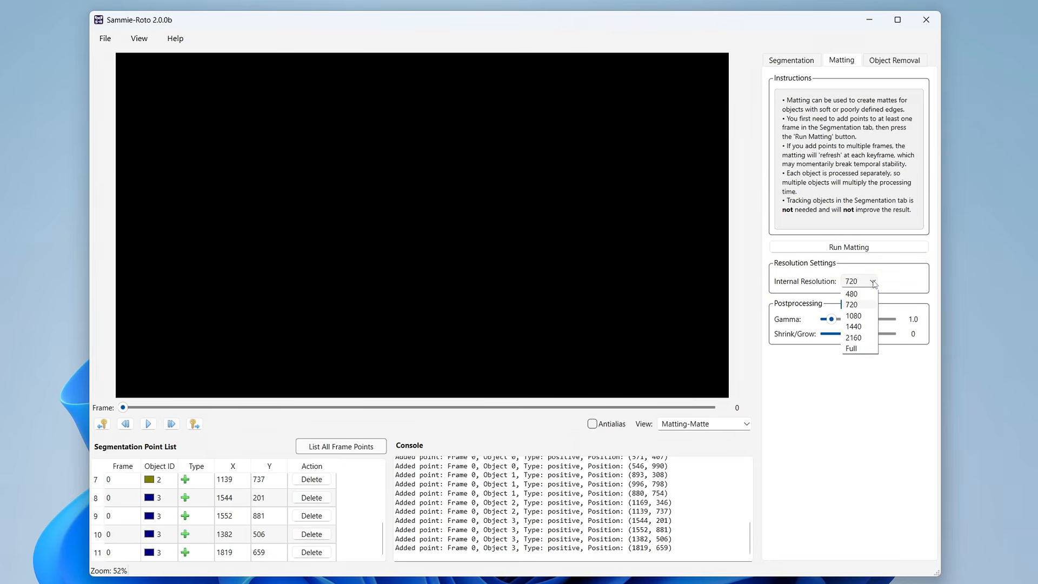
left_click(873, 283)
left_click(841, 251)
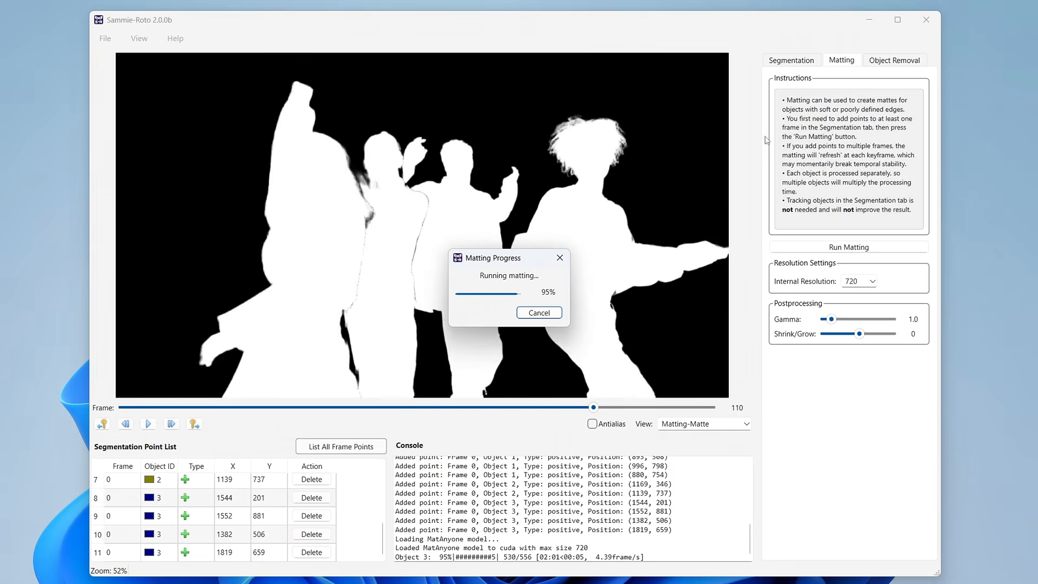
- Examine the matting result through to the last frames and check the hair edges up close in the Matting-BGcolor view
left_click_drag(123, 407, 736, 381)
left_click(700, 427)
left_click(709, 484)
scroll(656, 138, "up", 4)
left_click_drag(656, 138, 269, 304)
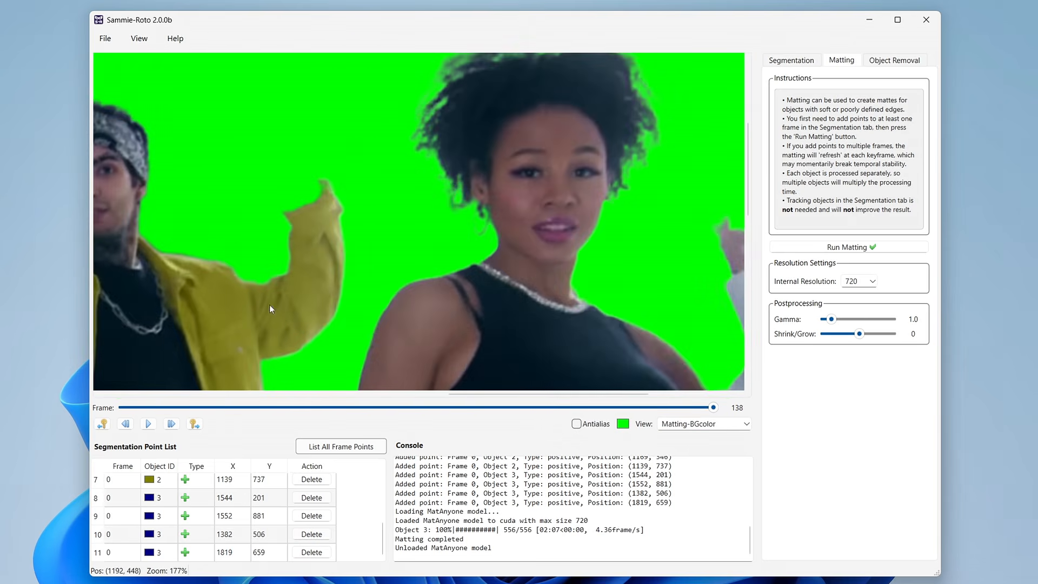
left_click_drag(491, 102, 367, 224)
left_click_drag(276, 327, 409, 235)
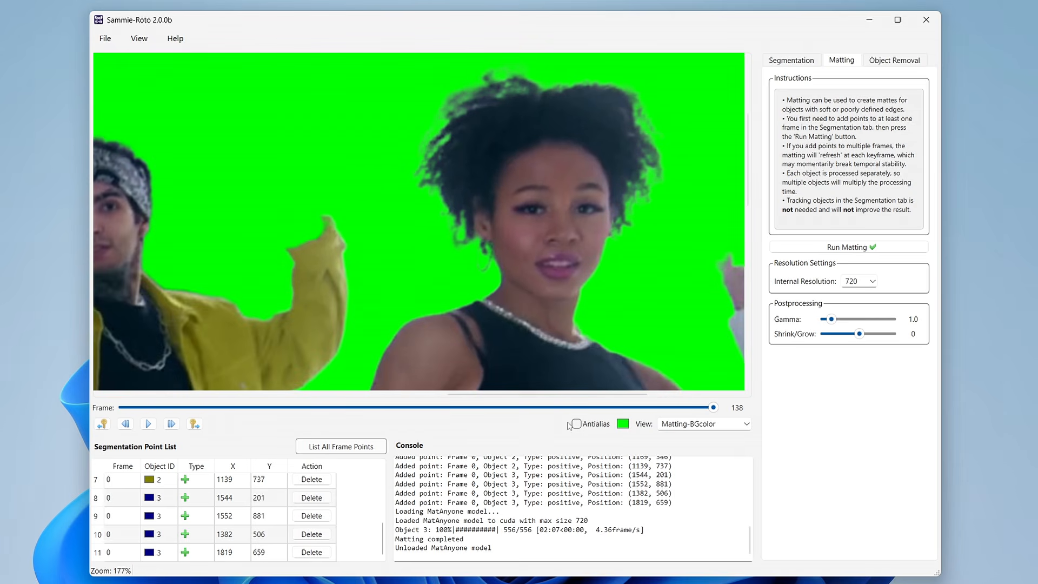
- Compare the hair edges of the dancer in the white jacket on frame 0 between the Segmentation-Edit and Matting-BGcolor views
left_click(673, 425)
left_click(686, 439)
left_click_drag(714, 408, 123, 408)
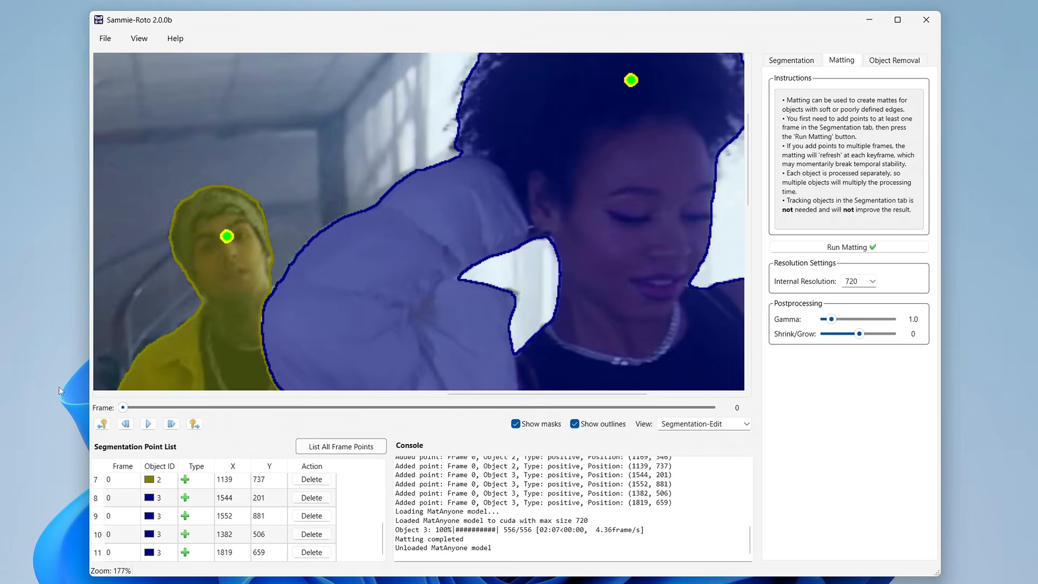
left_click_drag(542, 199, 411, 297)
left_click(705, 426)
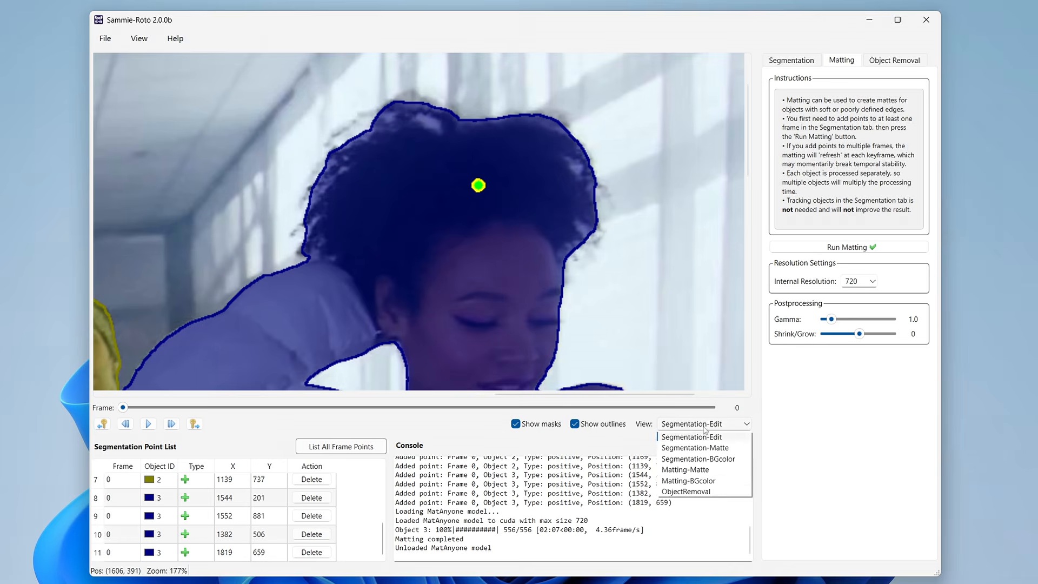
left_click(704, 481)
left_click(704, 424)
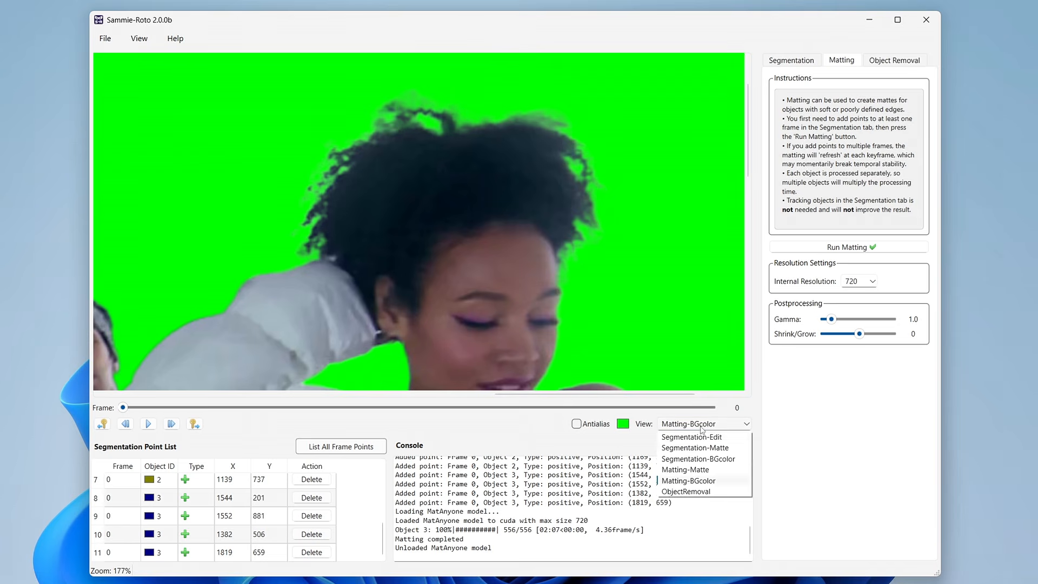
left_click(697, 434)
scroll(420, 264, "down", 6)
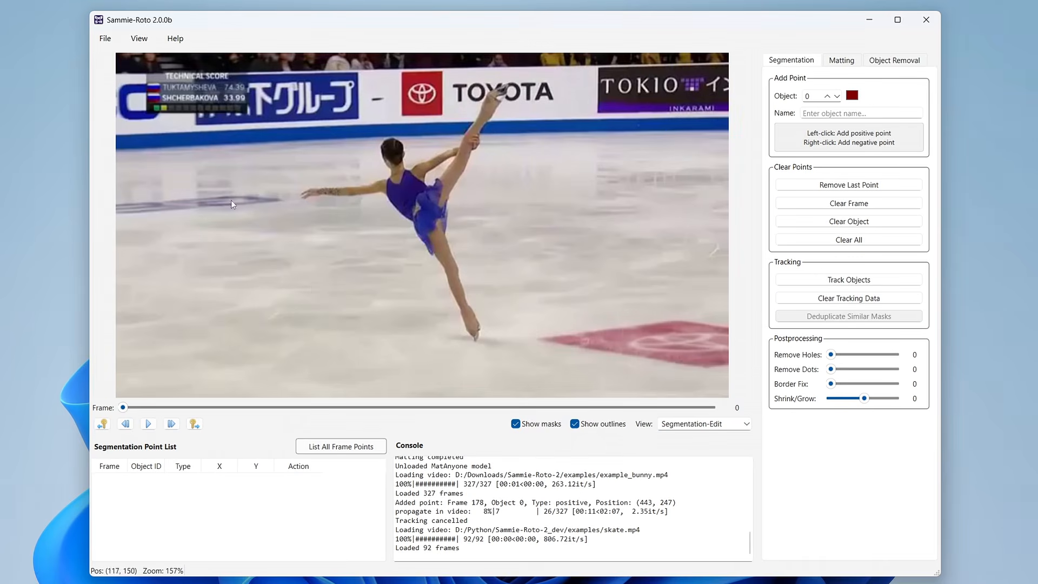
- Mark the skater as object 0 with one positive point on frame 0 and track the object through the video
left_click(398, 164)
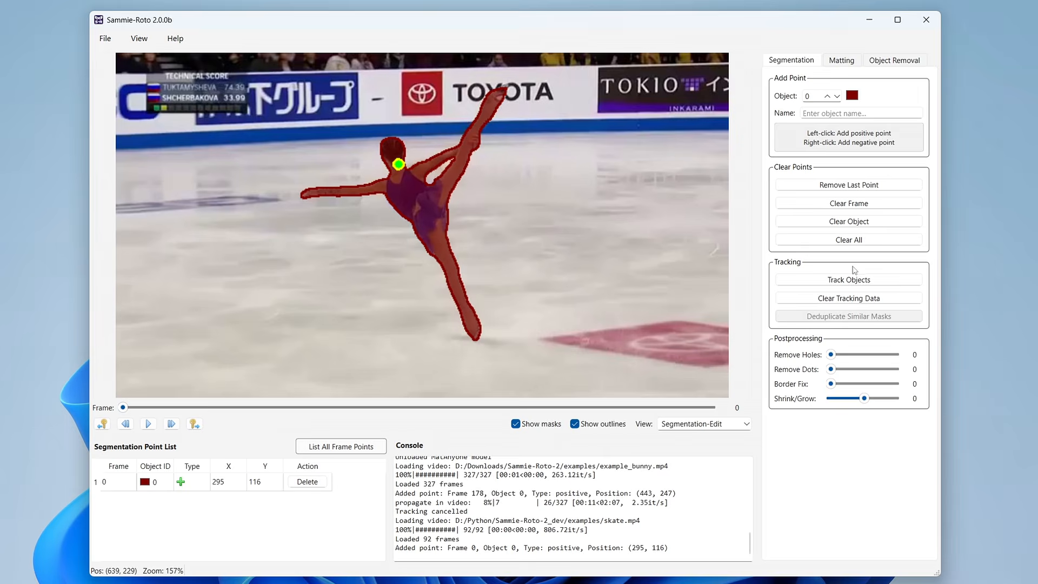
left_click(867, 283)
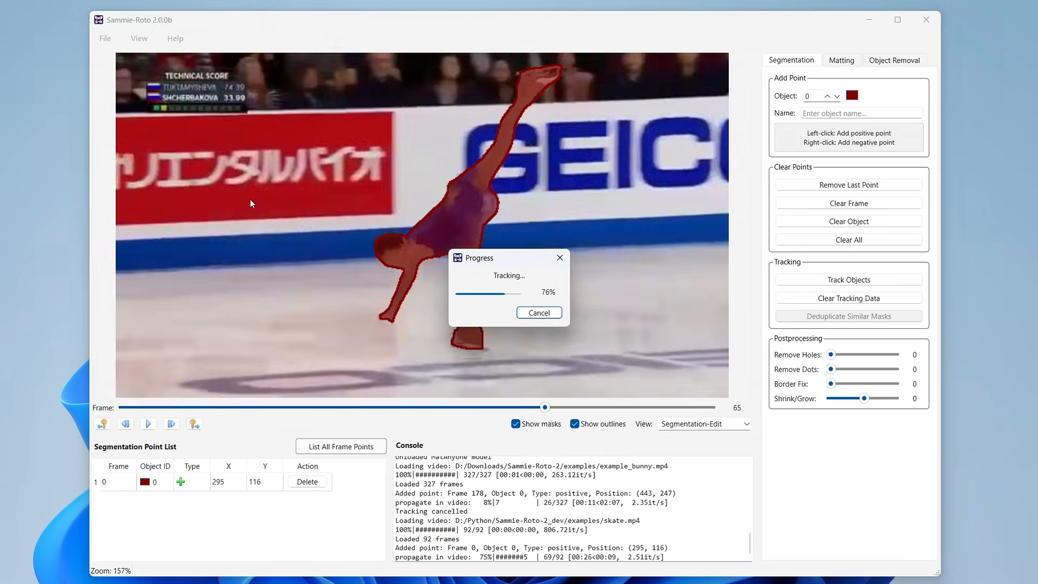
- Run object removal on the tracked skater with the MiniMax-Remover method at internal resolution 480
left_click(912, 63)
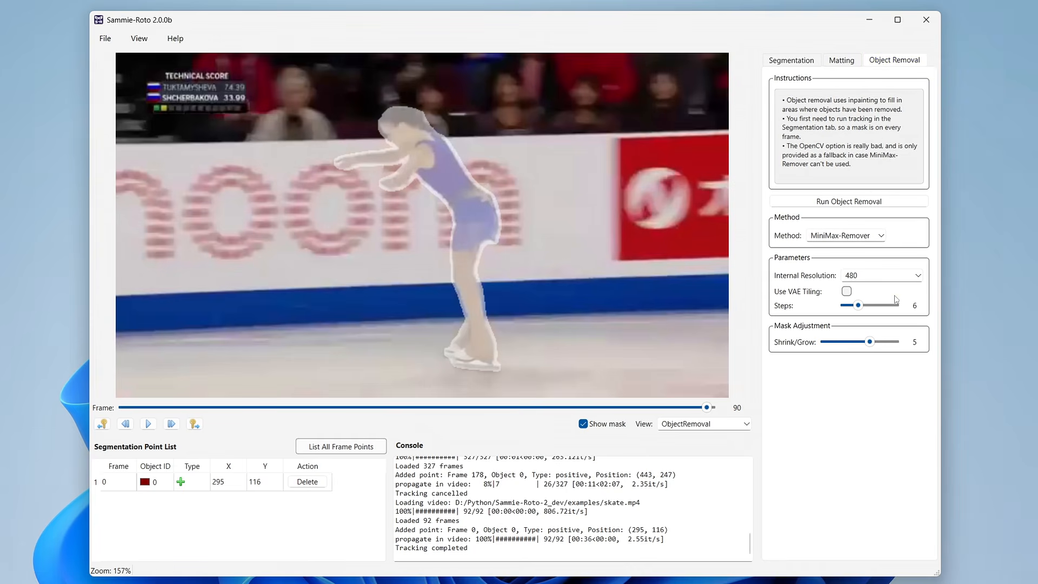
left_click(904, 278)
left_click(904, 277)
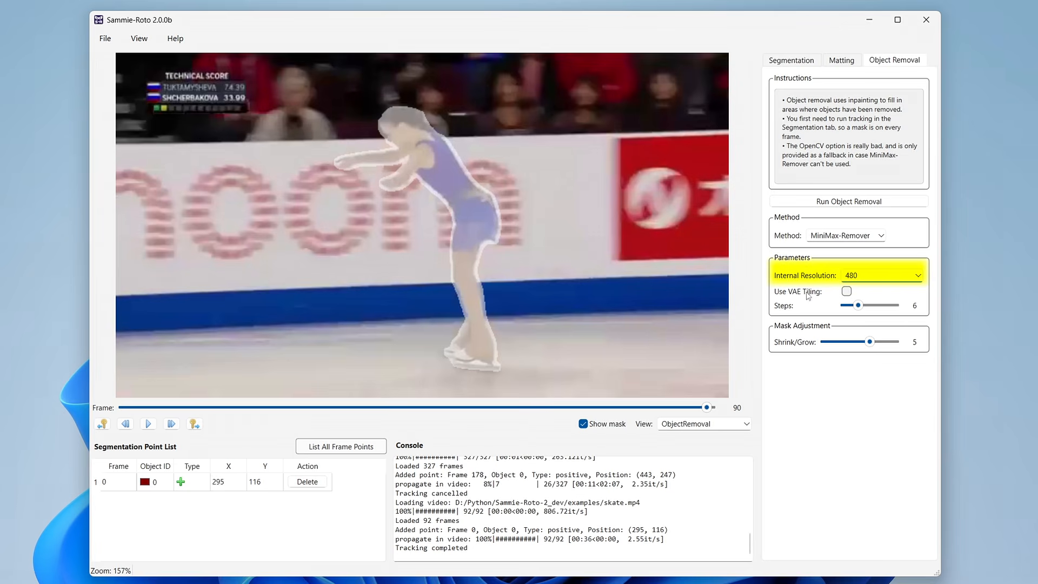
left_click(821, 204)
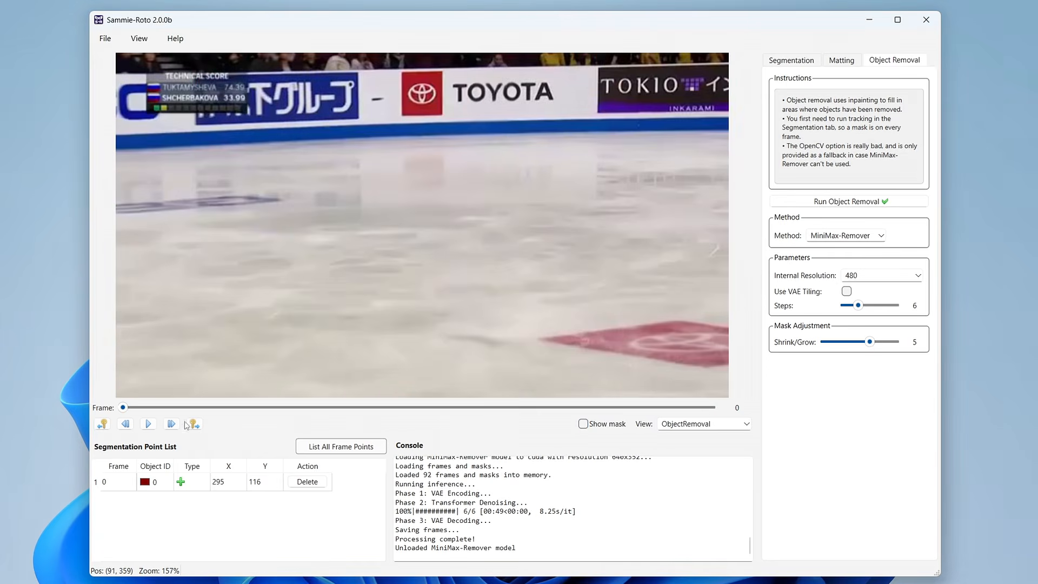
- Review the removal result across the video and compare frame 0 between the Segmentation-Edit and ObjectRemoval views
left_click_drag(122, 407, 700, 402)
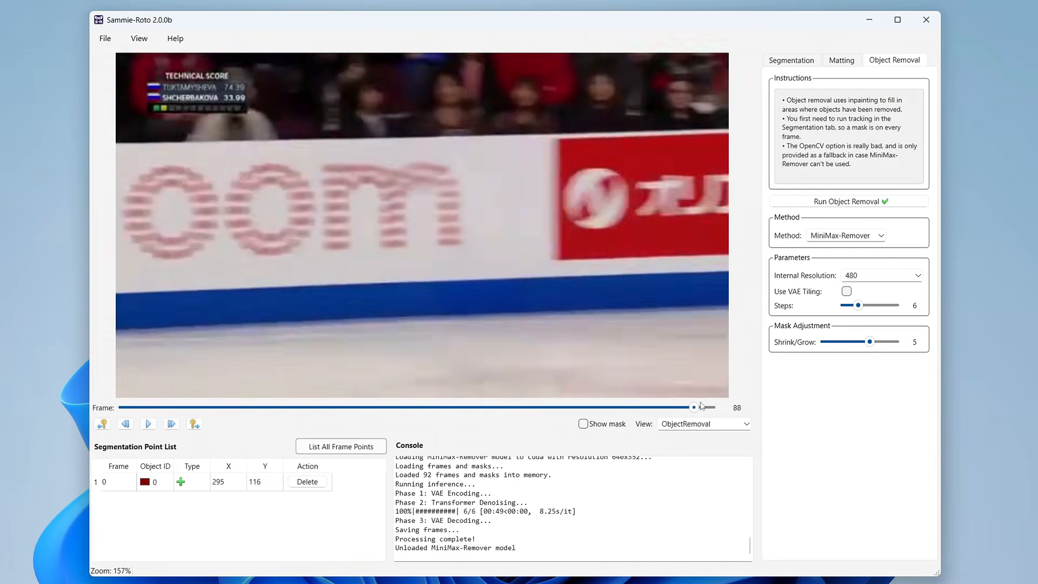
key("Home")
left_click(702, 424)
left_click(684, 437)
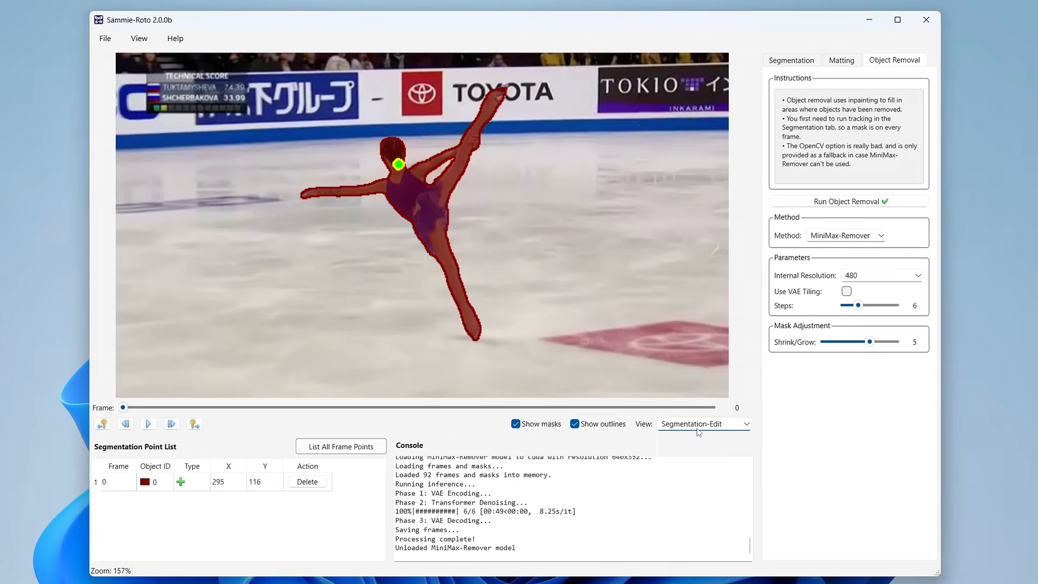
left_click(698, 427)
left_click(701, 490)
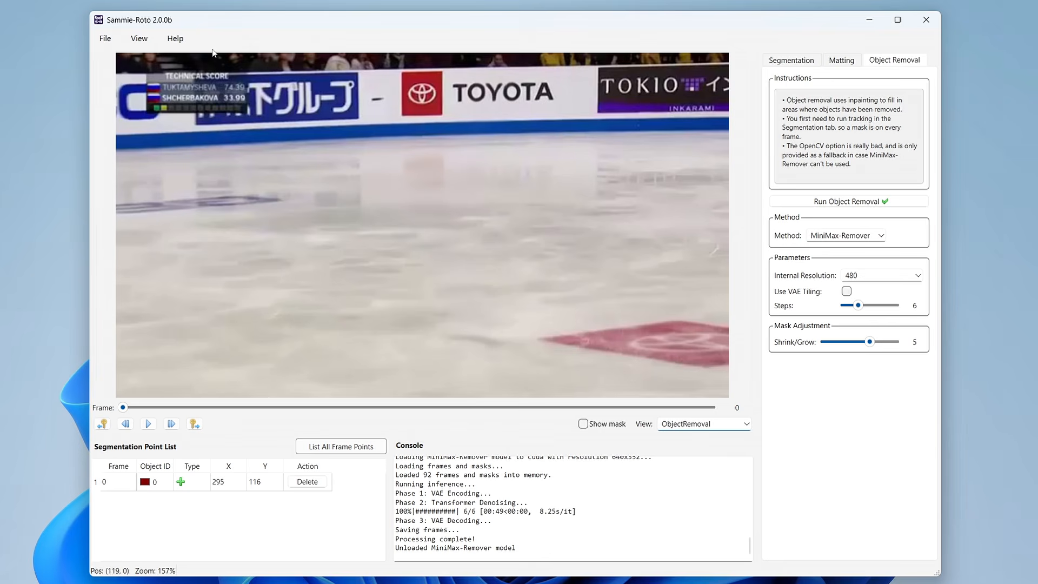
- Set up a video export to the same folder as the input file, with the filename test
left_click(105, 39)
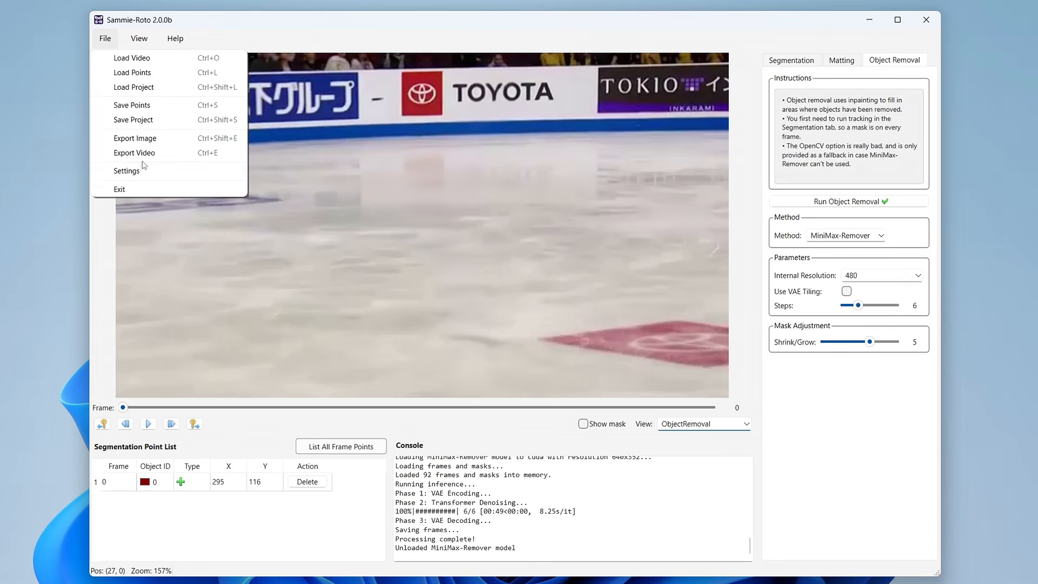
left_click(142, 155)
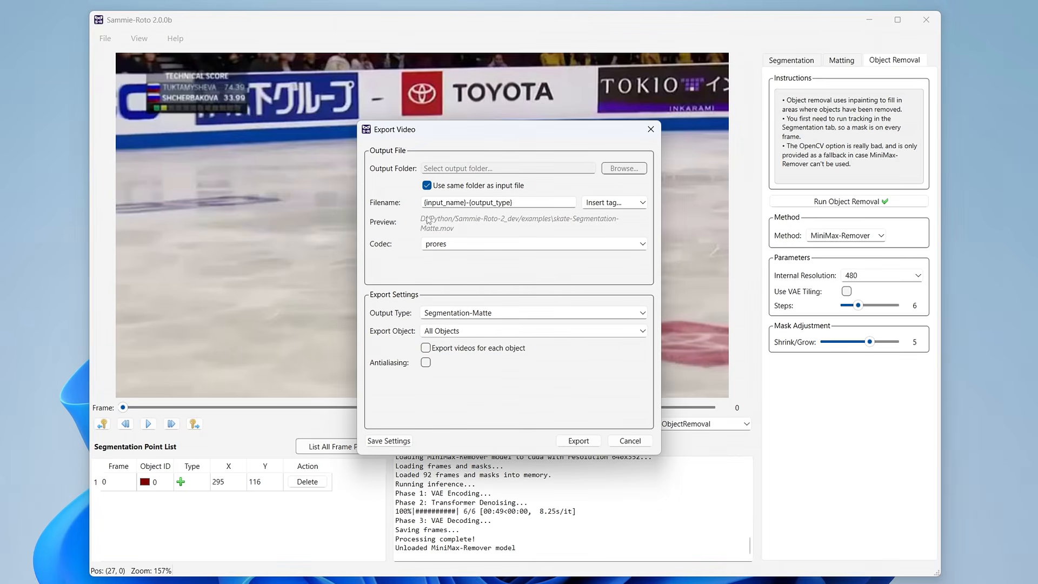
left_click(454, 183)
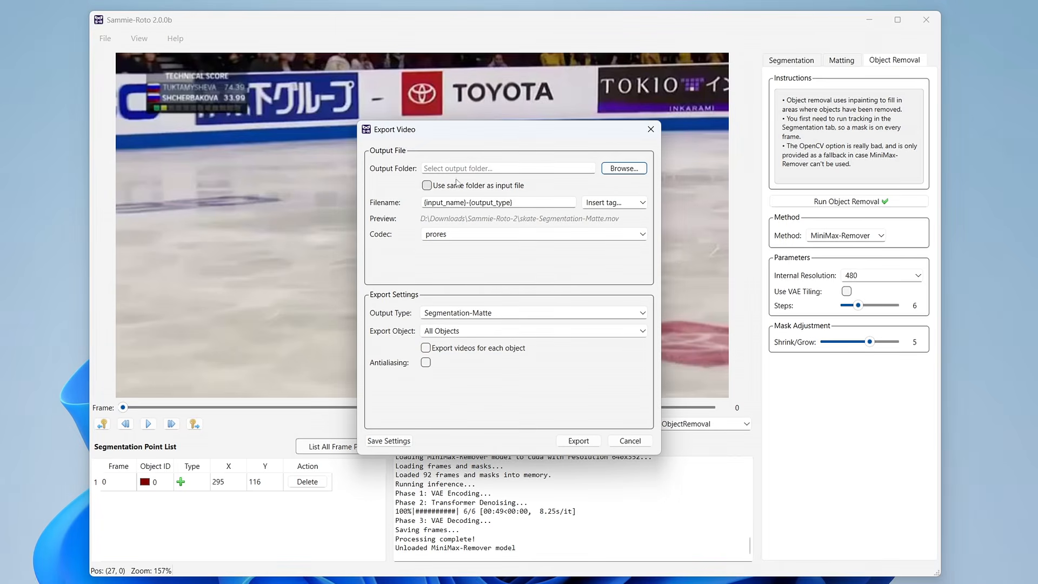
left_click(449, 185)
left_click(530, 202)
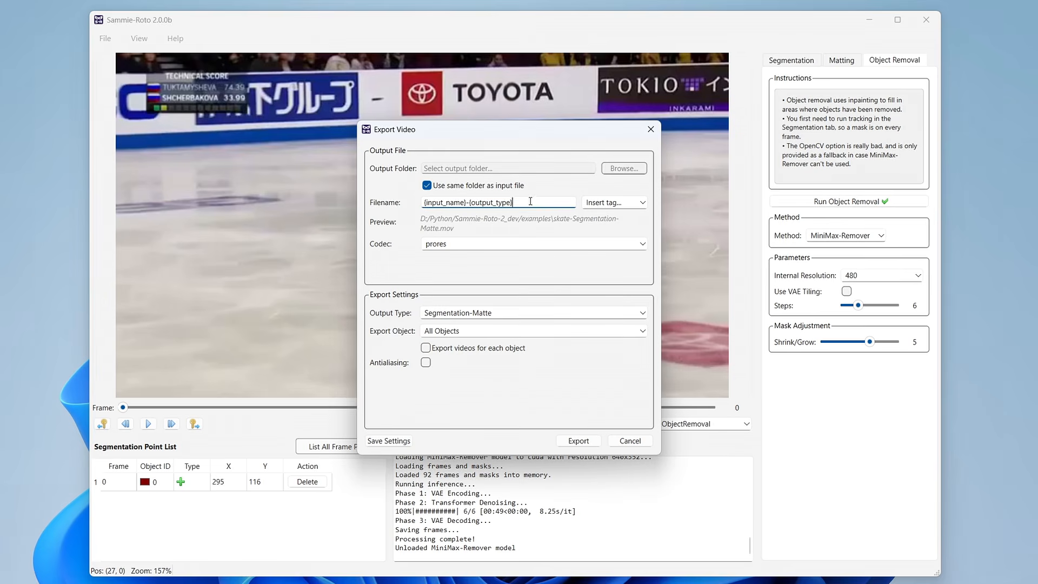
left_click_drag(538, 202, 401, 198)
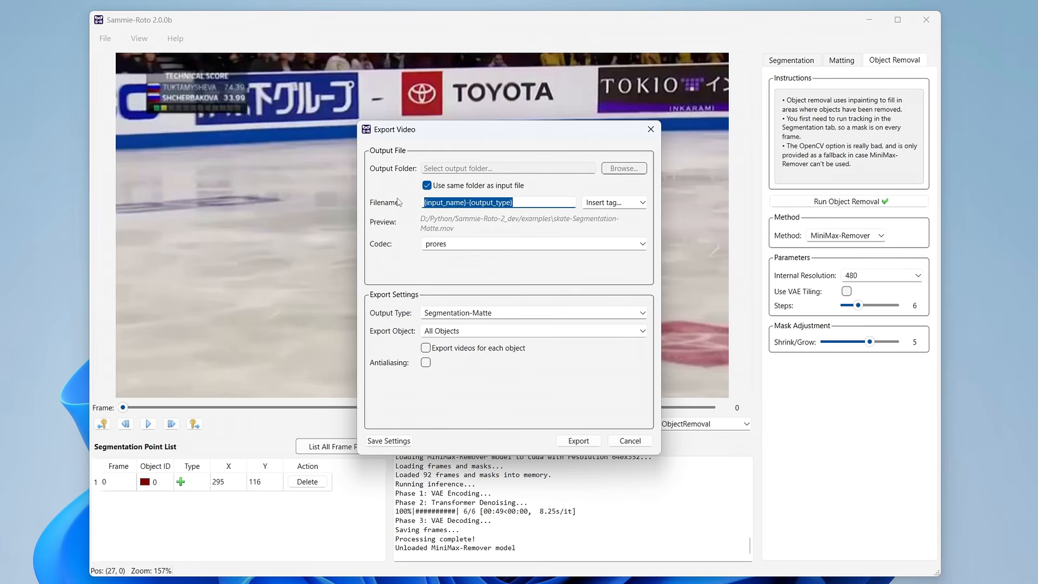
type("test")
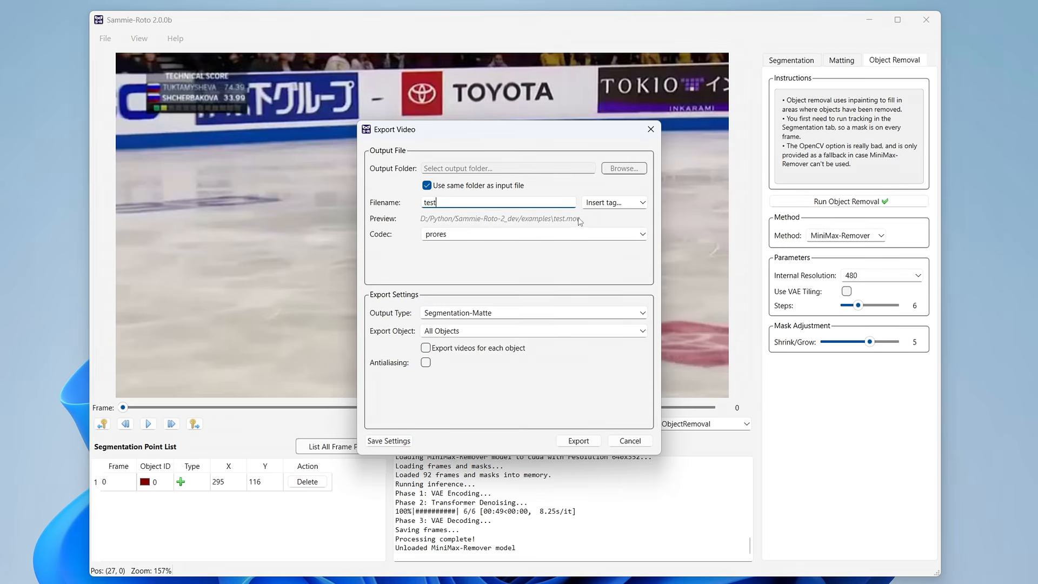
- Try the {codec} tag in the export filename and delete it again
left_click(615, 202)
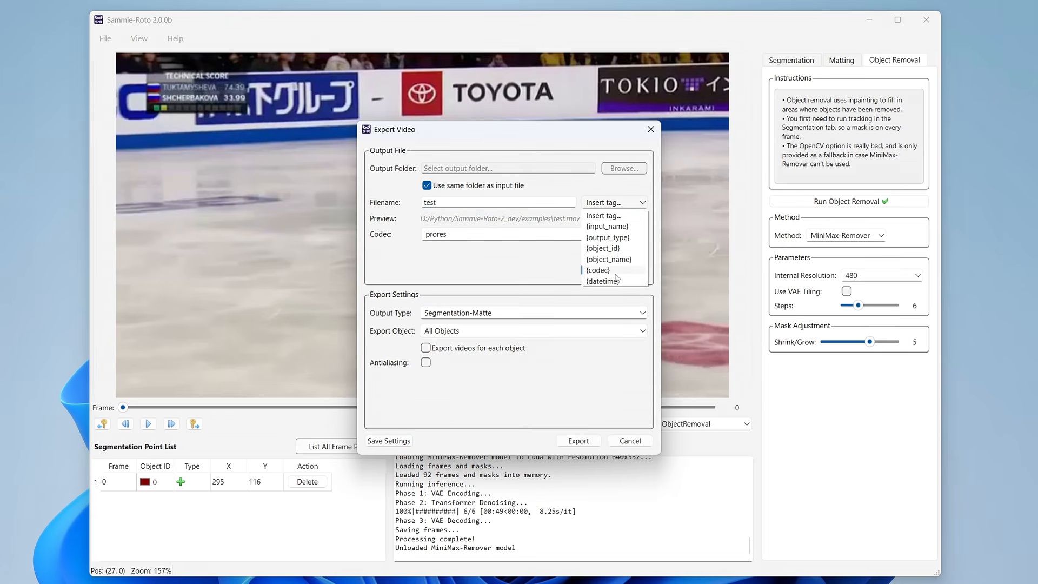
left_click(599, 270)
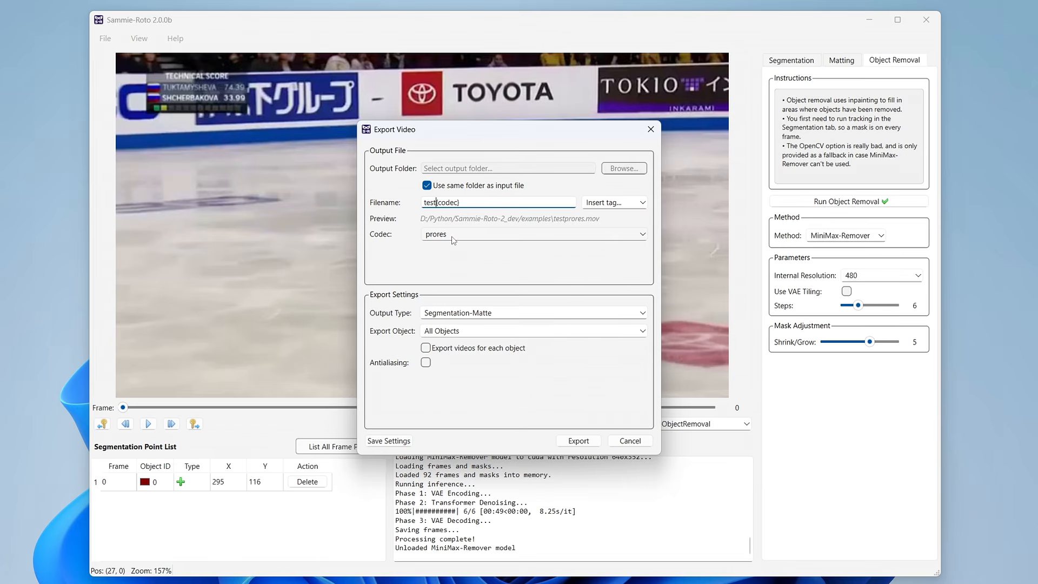
left_click_drag(462, 203, 436, 202)
key("BackSpace")
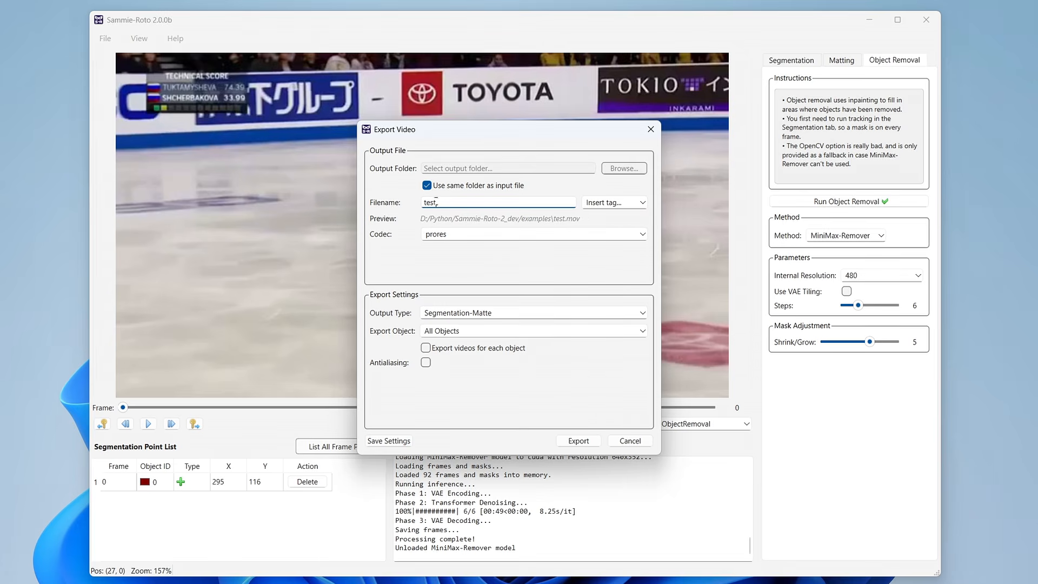
- Export the video with the x264 codec and the output type ObjectRemoval
left_click(452, 235)
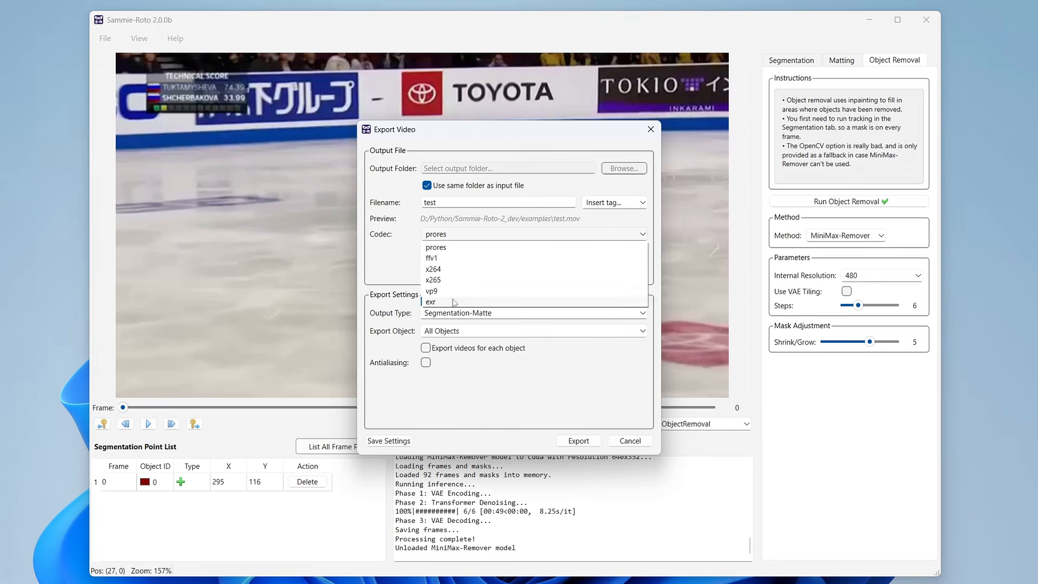
left_click(460, 269)
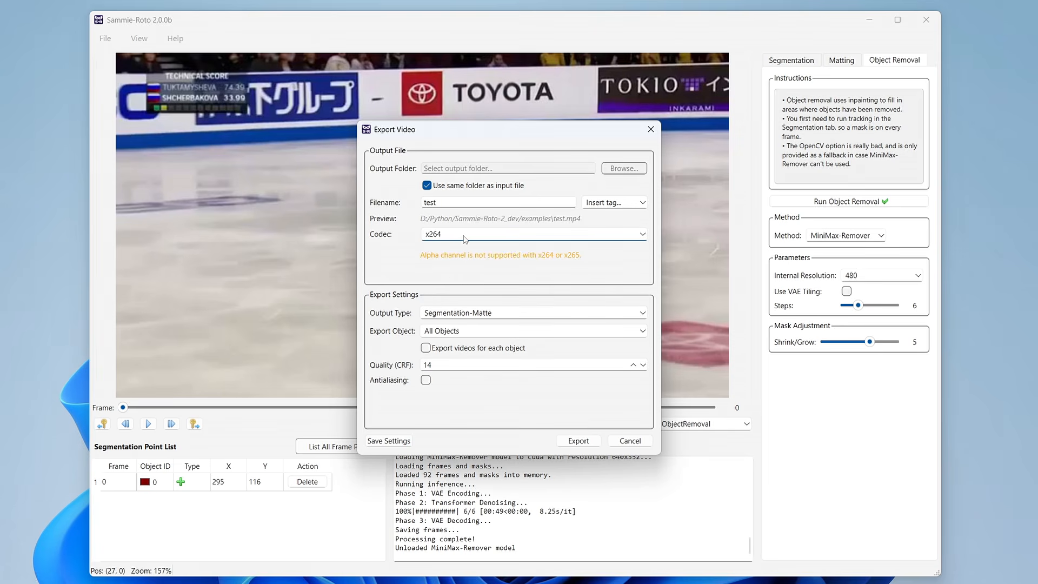
left_click(501, 313)
left_click(457, 377)
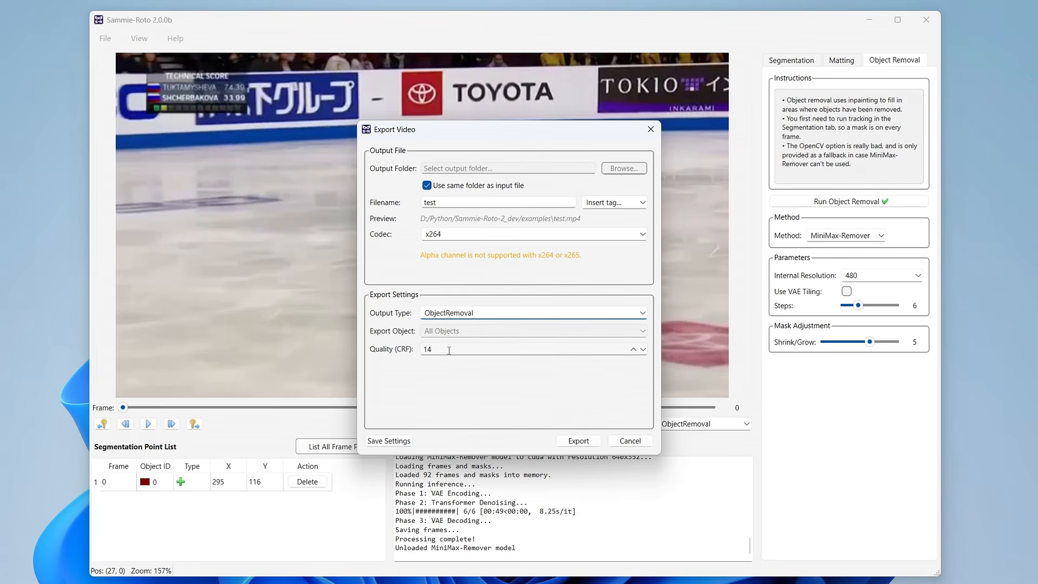
left_click(578, 441)
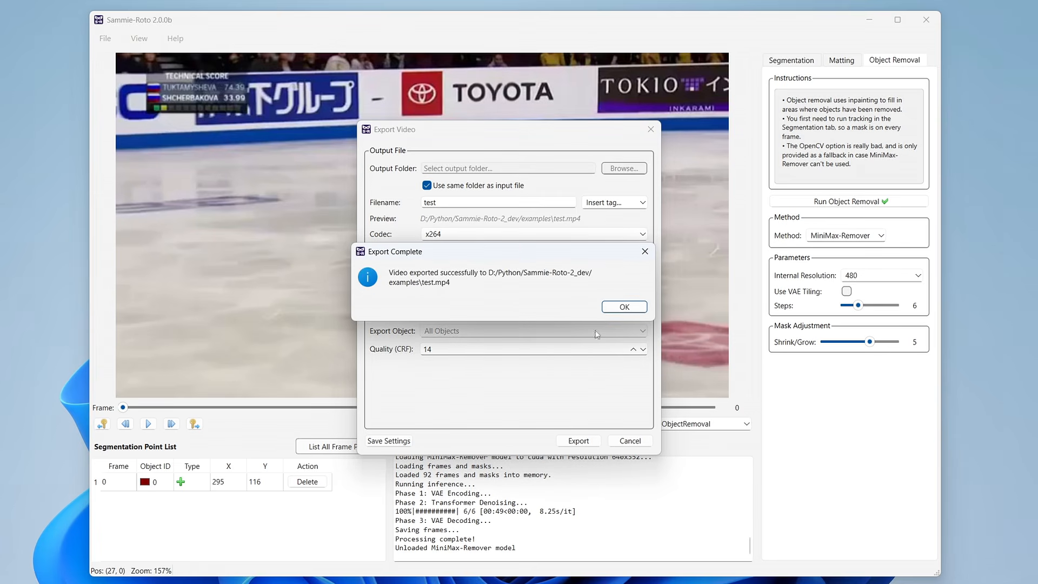